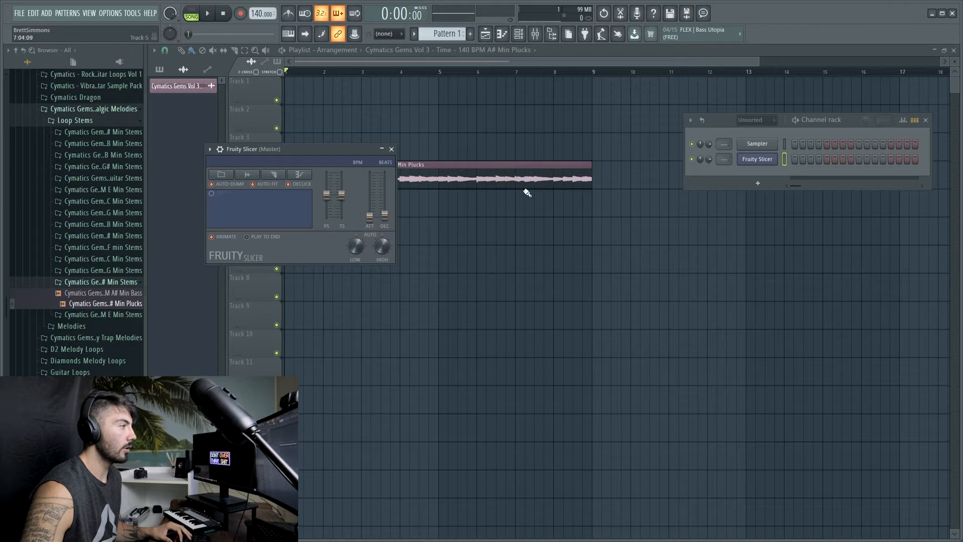
- Load the Cymatics A# Min Plucks loop into the Fruity Slicer channel and play its sliced pattern
left_click(758, 133)
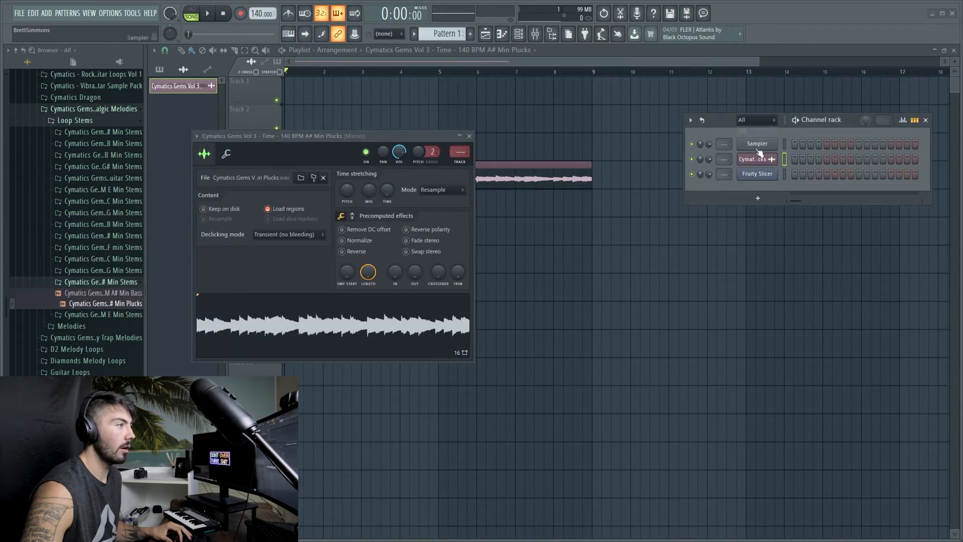
left_click_drag(361, 341, 758, 174)
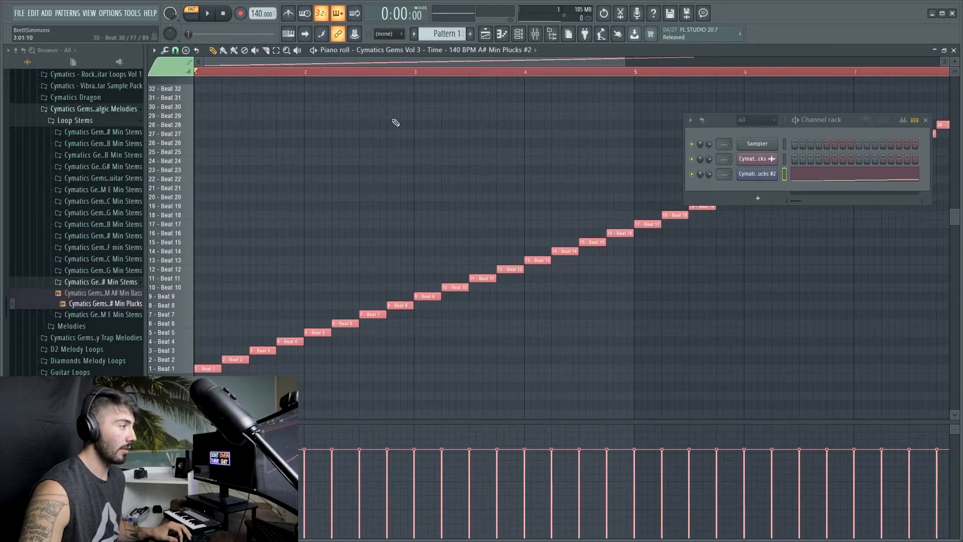
left_click(213, 15)
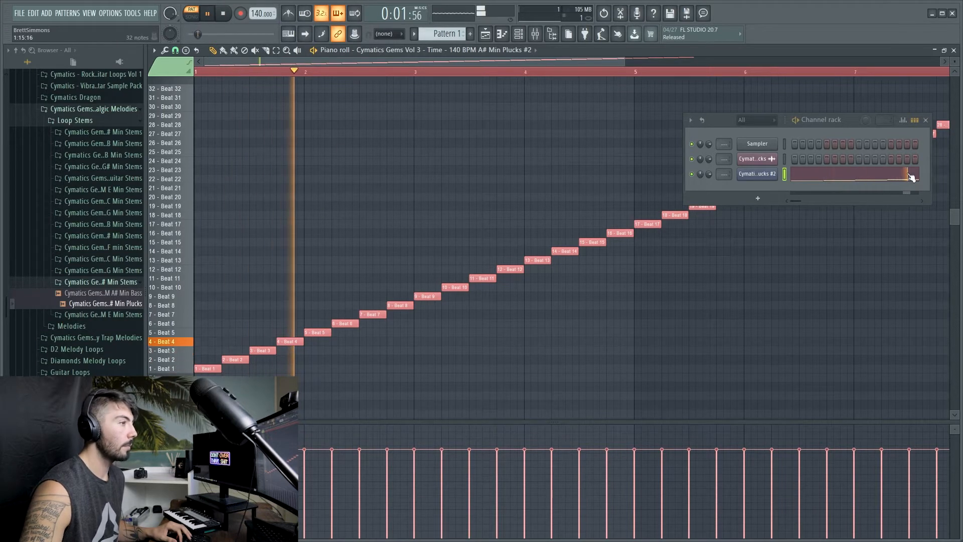
- Open the Fruity Slicer channel, audition slices 9 and 8 in its waveform, and close the plugin
left_click(771, 175)
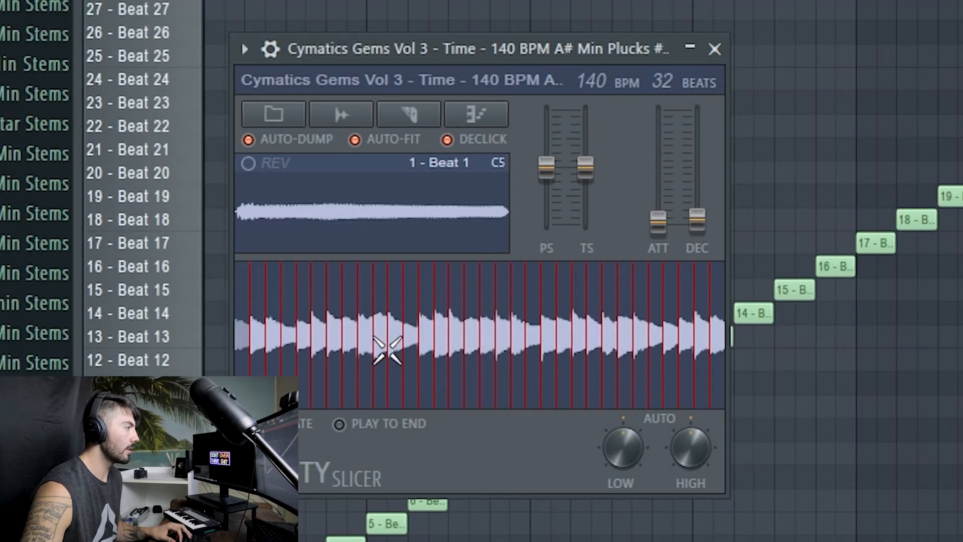
left_click(367, 339)
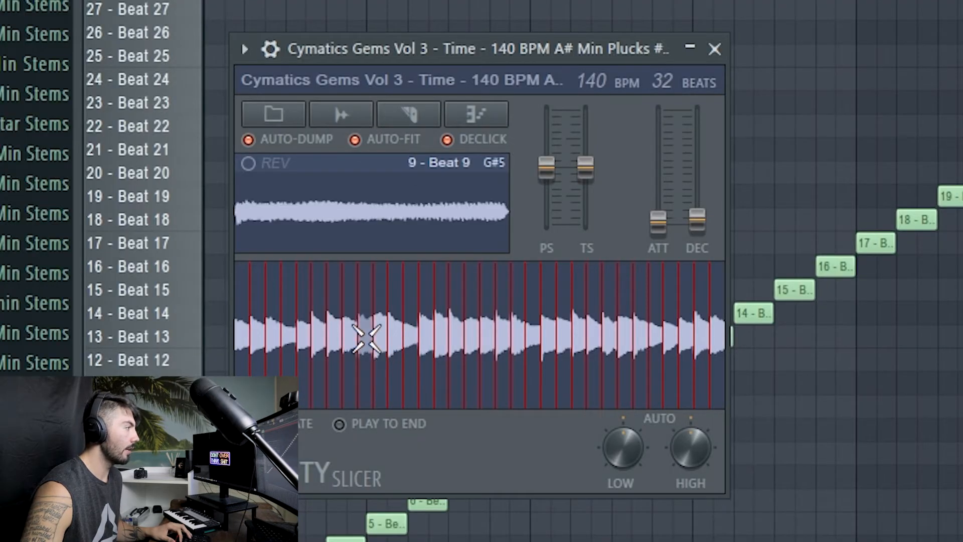
left_click(351, 327)
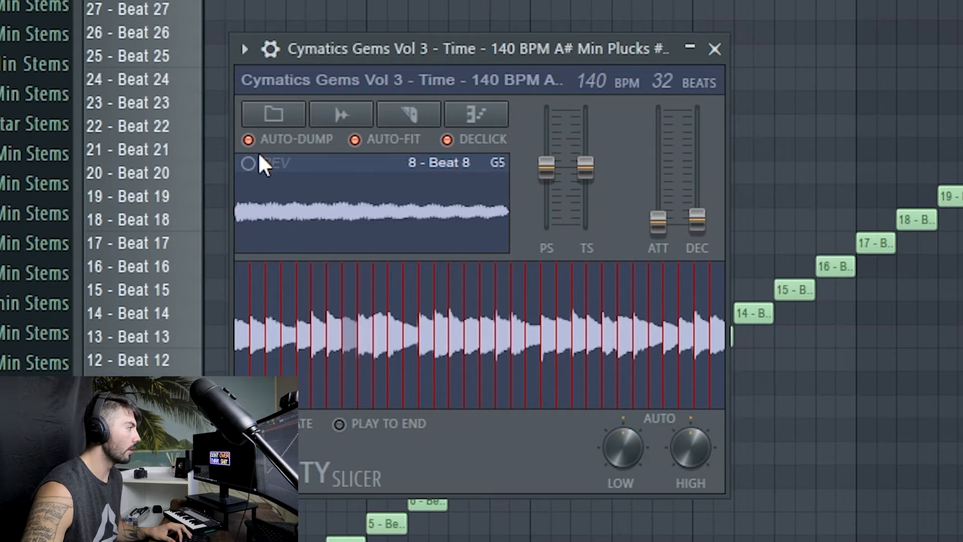
left_click(715, 50)
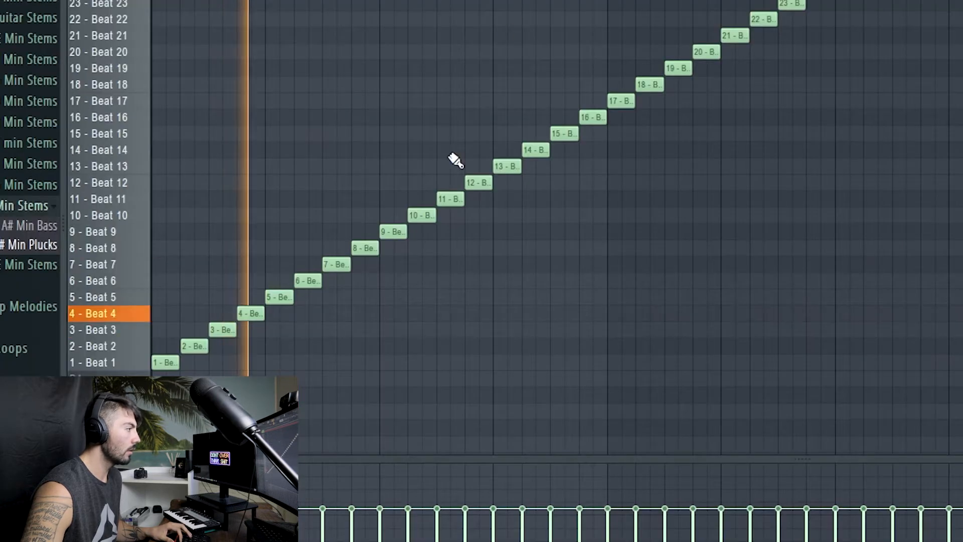
- Halve the Beat 16 note, fill the gap with a half-length Beat 18 note, and play back the change
scroll(326, 298, "up", 2)
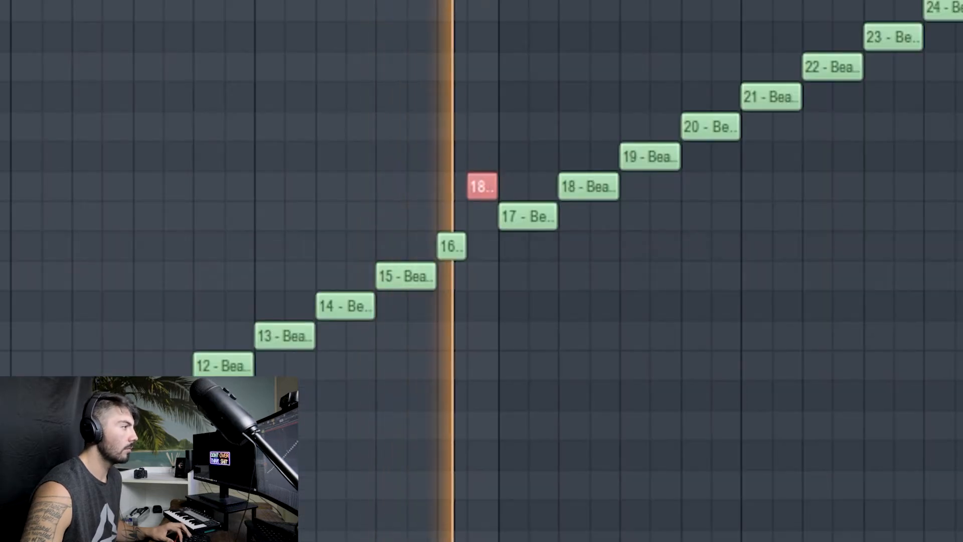
key("space")
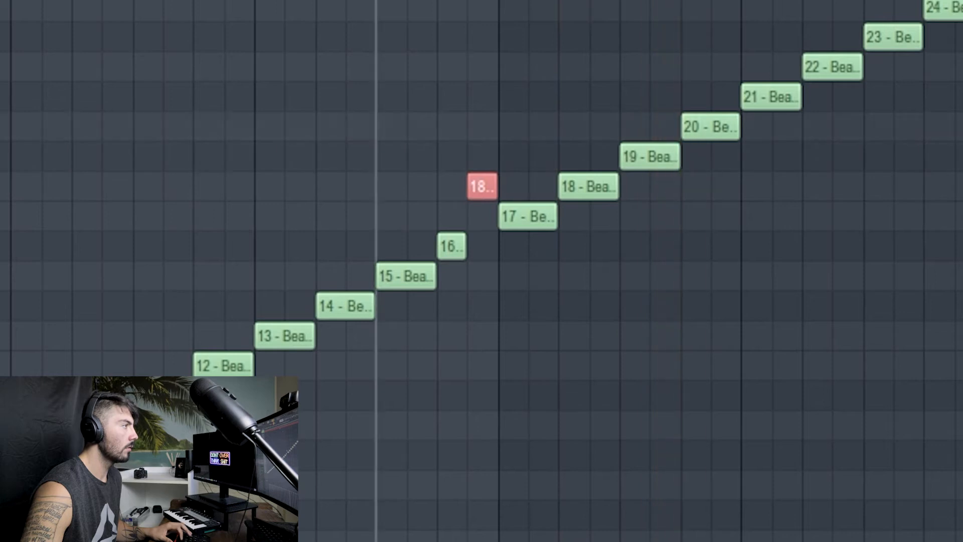
key("space")
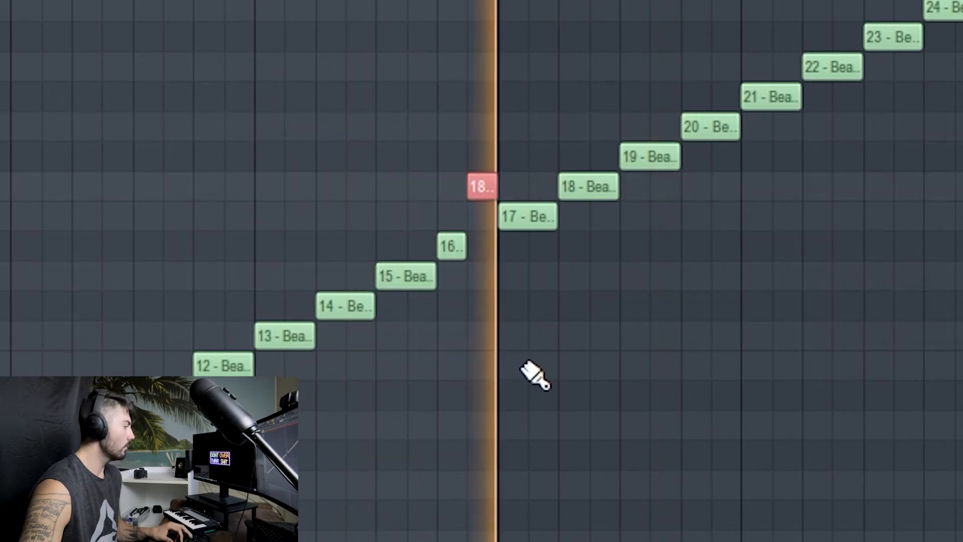
scroll(558, 332, "down", 2)
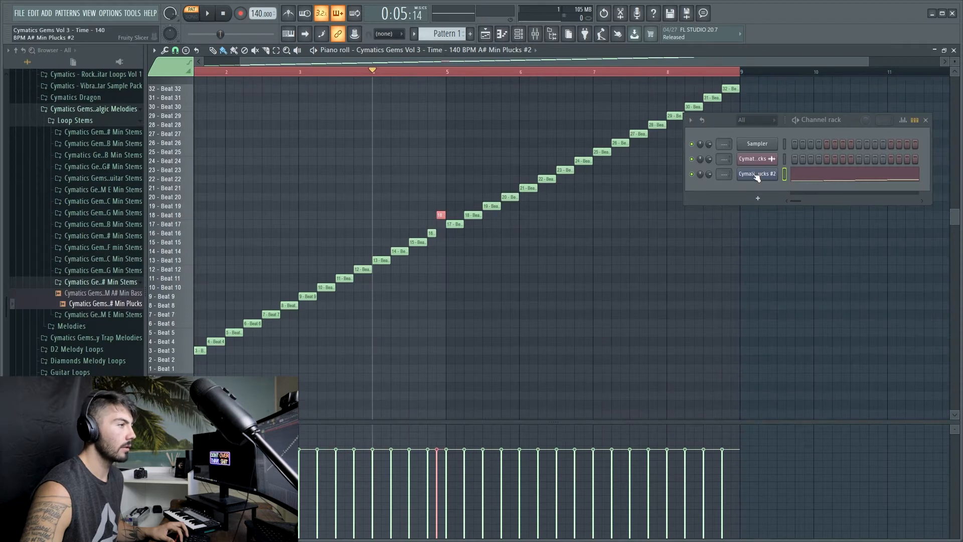
- Move the full-length Beat 18 note after Beat 17 down to the Beat 2 slice and play it back
left_click(771, 174)
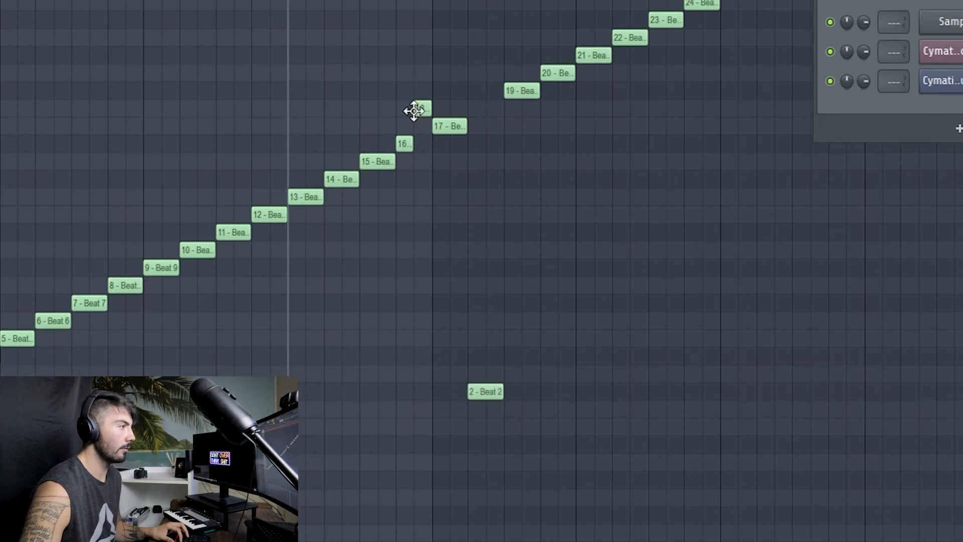
key("space")
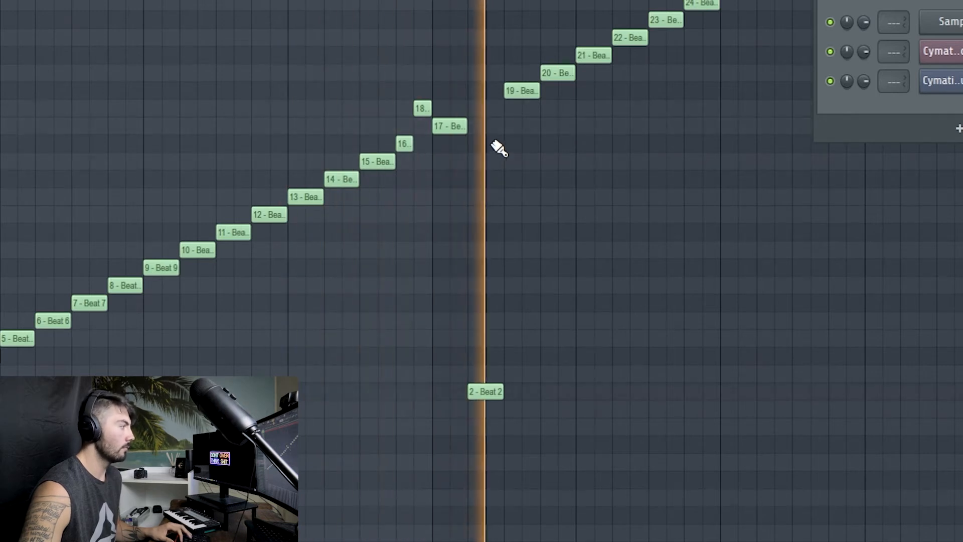
left_click(768, 174)
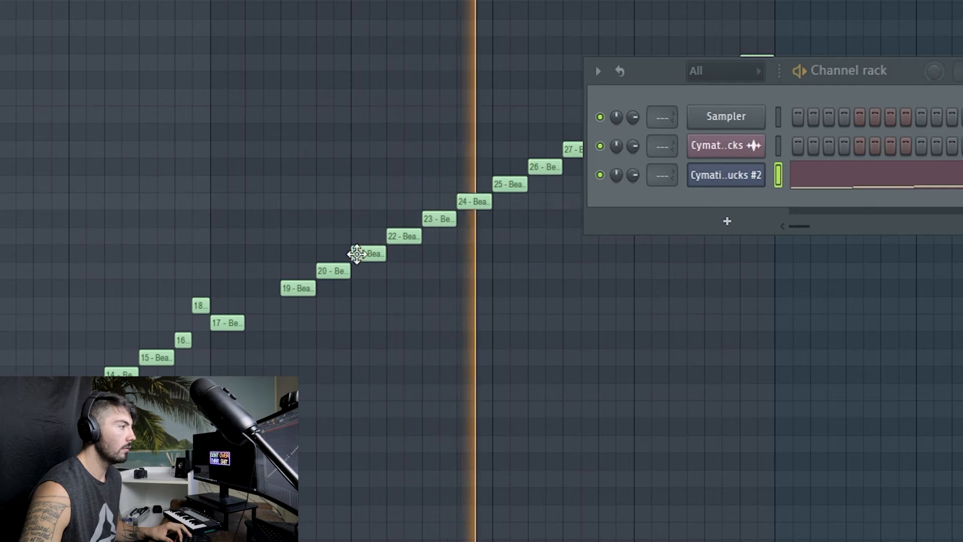
- Move the pattern's last note from the Beat 32 slice down to Beat 28 and audition the ending
key("F6")
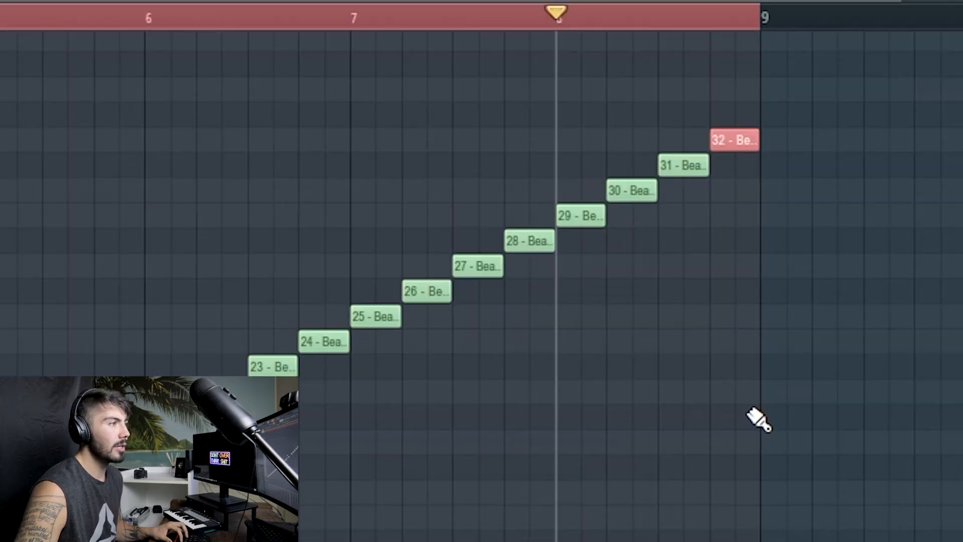
key("Down")
key("Down")
key("Down")
key("Down")
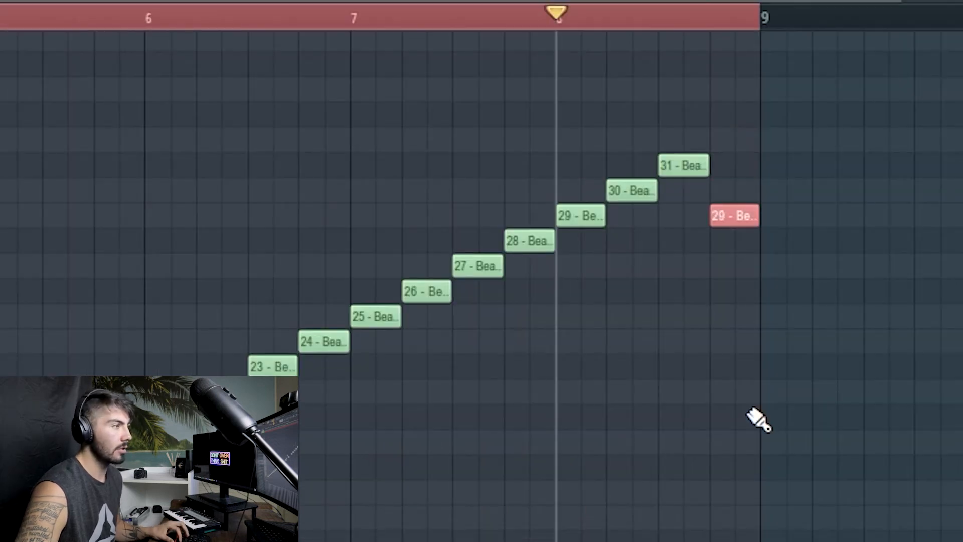
key("space")
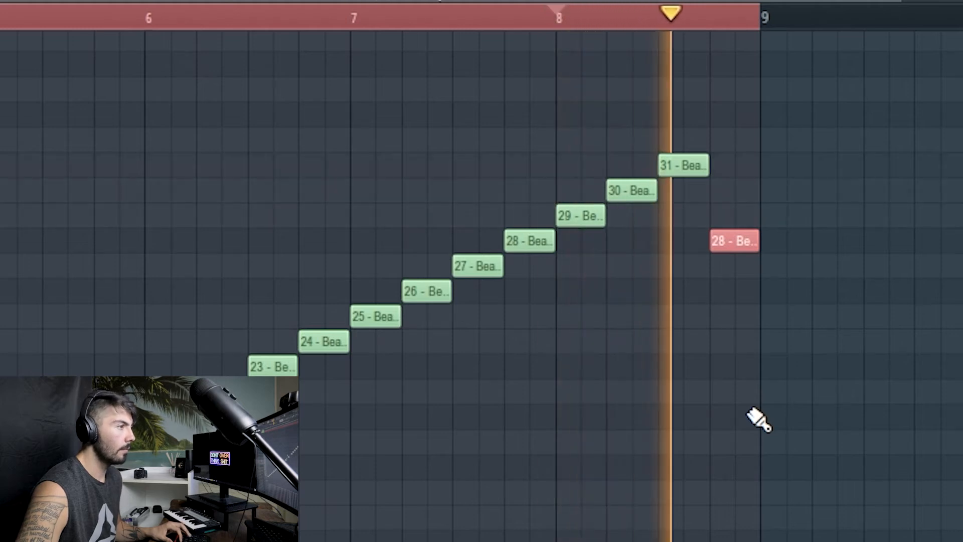
key("space")
key("space")
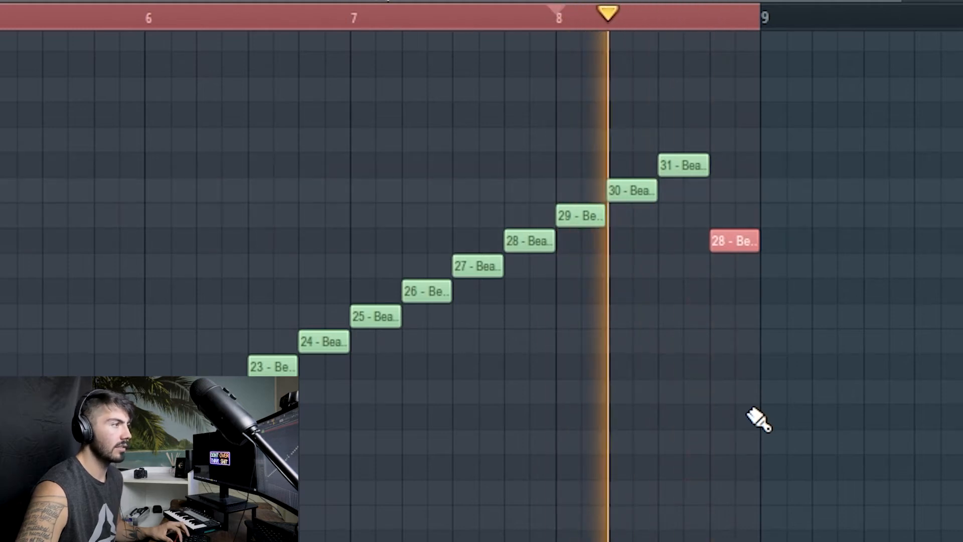
key("space")
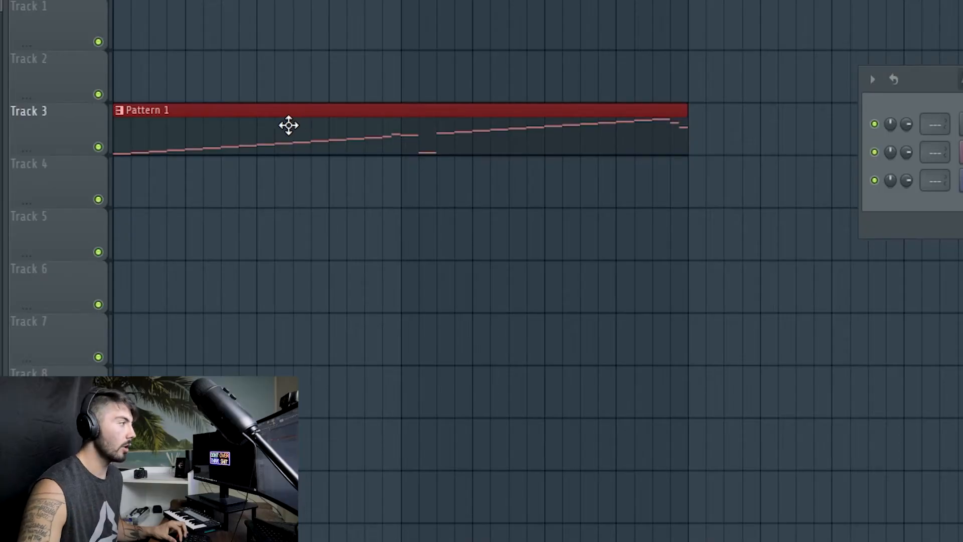
- Consolidate the Pattern 1 clip into a WAV audio clip and rename it Bell Tone G min
key("ctrl+alt+c")
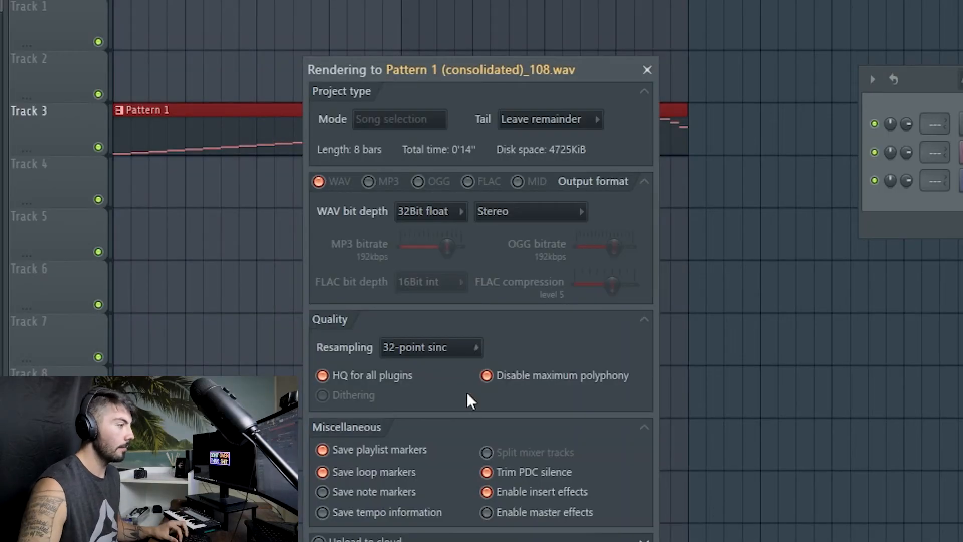
left_click(115, 118)
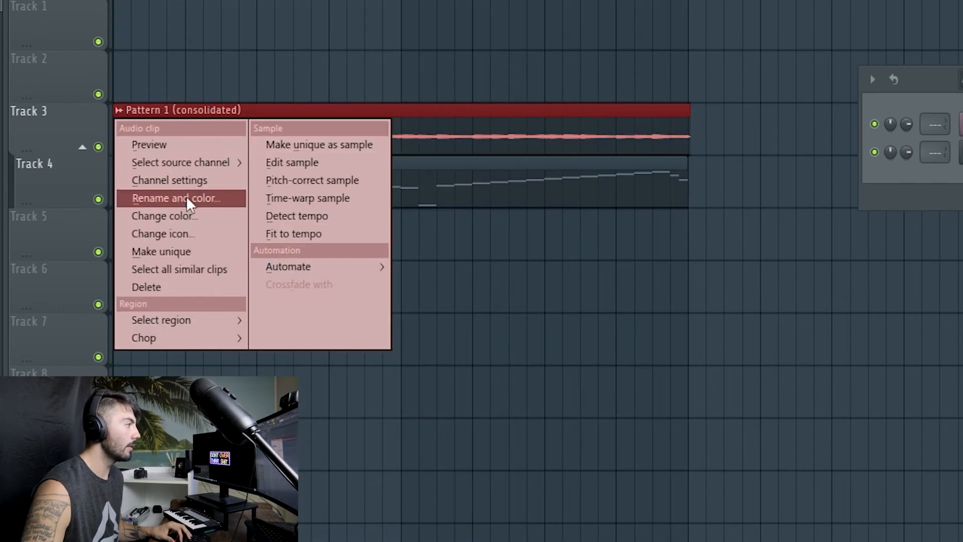
left_click(187, 197)
type("Bell Tone G min")
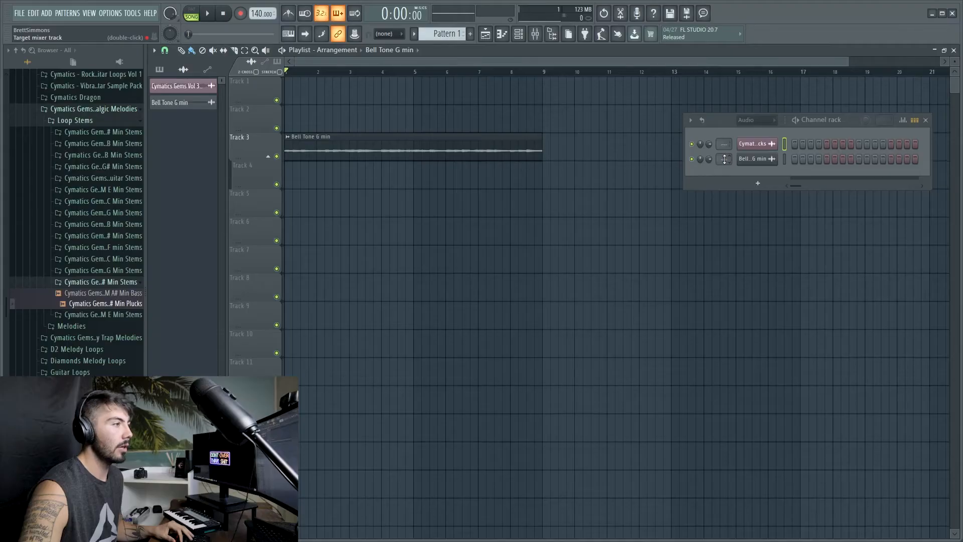
- Add Fruity Delay 2 and Fruity Convolver to mixer Insert 1 for the Bell Tone G min clip
left_click(535, 33)
left_click(863, 285)
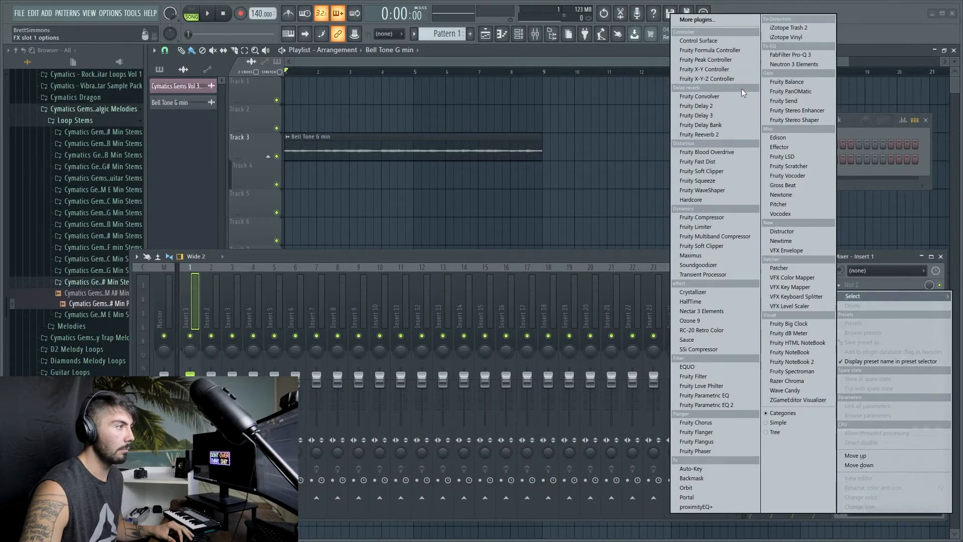
left_click(730, 103)
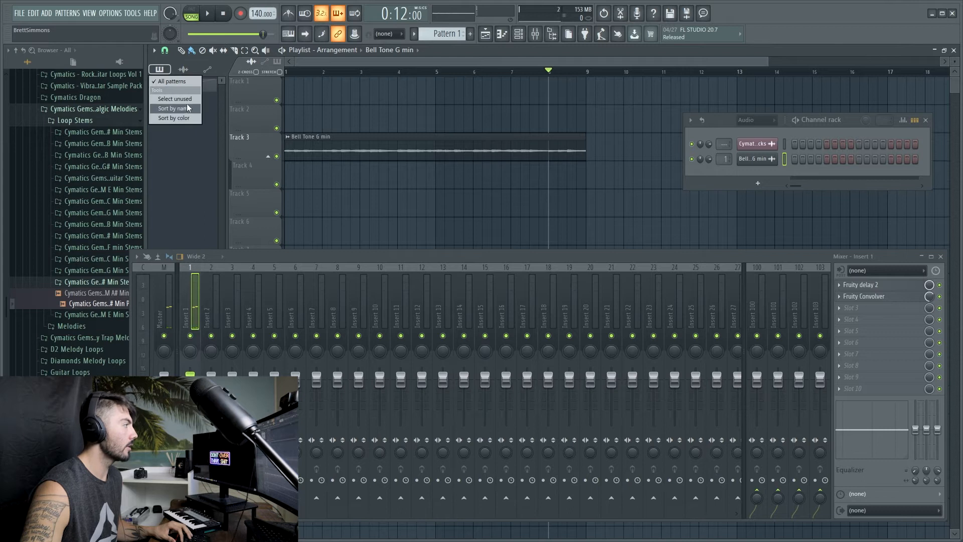
- Replace the Bell Tone G min clip on Track 3 with Pattern 1 and open the pattern's notes
right_click(320, 149)
left_click(301, 148)
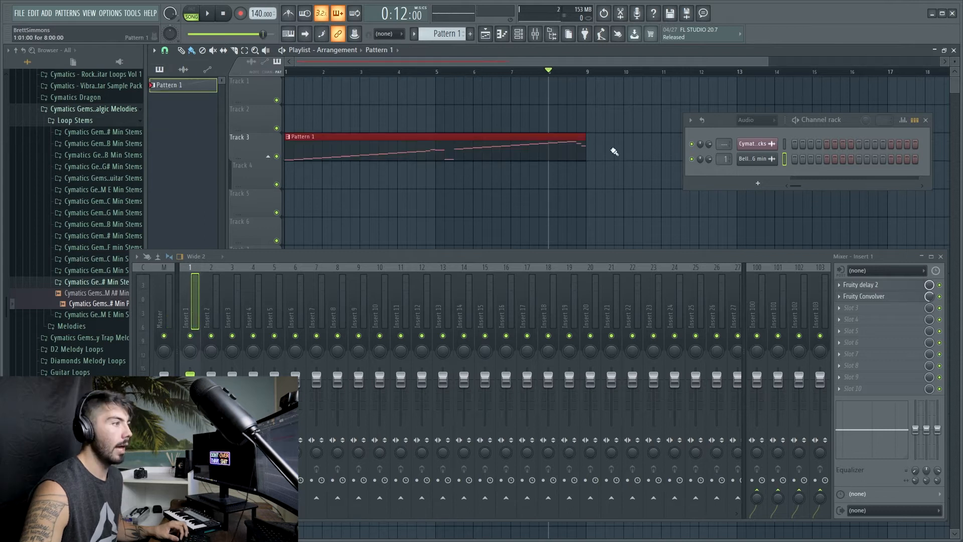
double_click(517, 148)
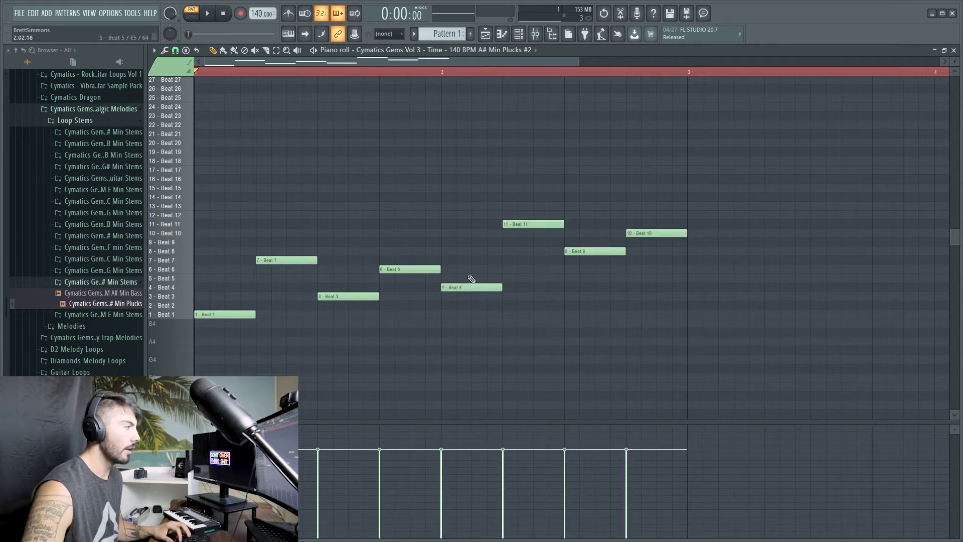
- Move the Beat 4 note at bar 2 to Beat 26, and halve Beat 11 to insert a short Beat 9 note
key("space")
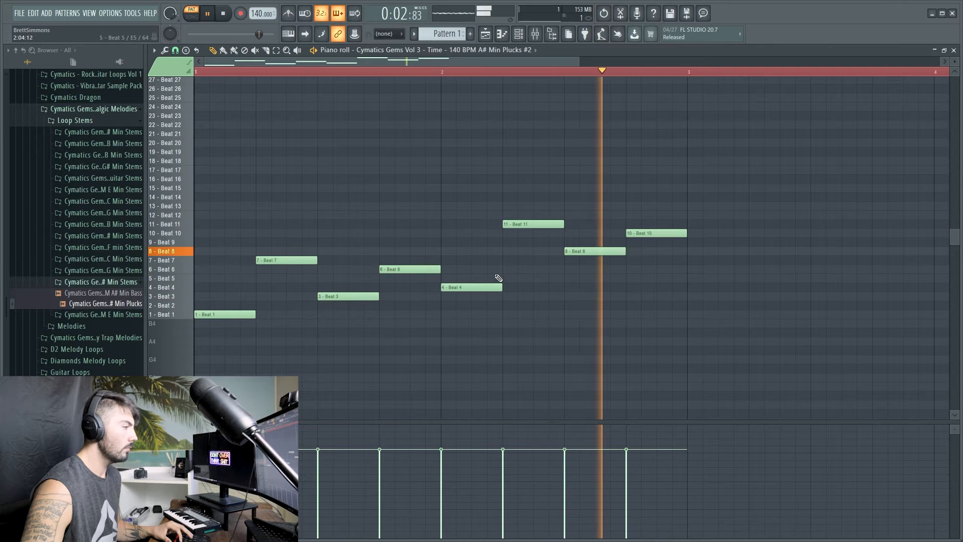
key("space")
left_click_drag(482, 284, 482, 265)
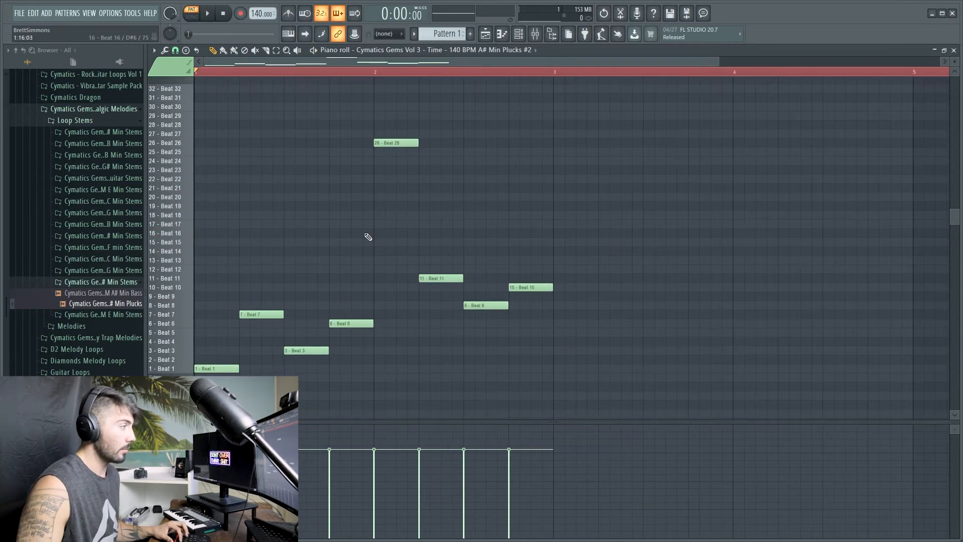
key("space")
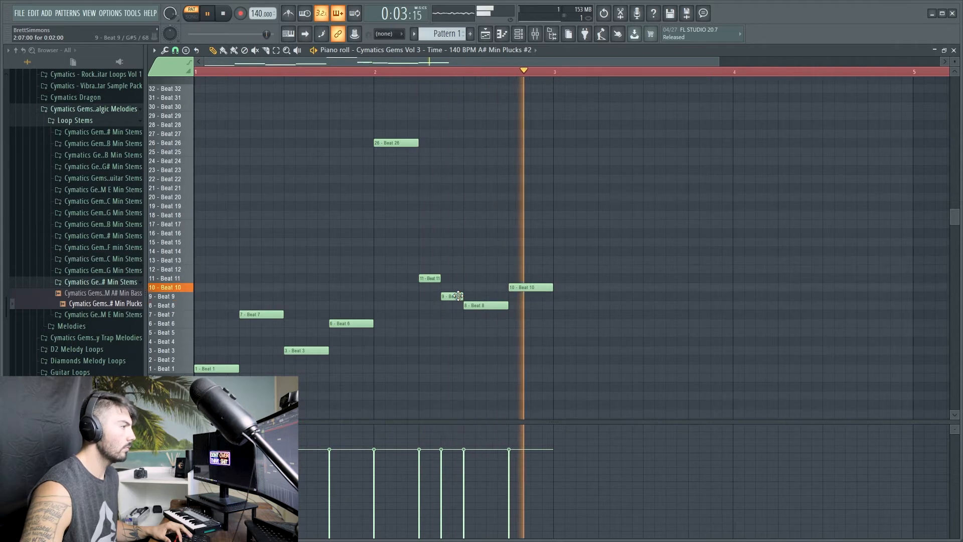
key("space")
- Repeat the two-bar phrase in bars 3 and 4, keeping the short Beat 9 variation only in the repeat, and play it
scroll(452, 327, "down", 2)
left_click_drag(189, 108, 453, 370)
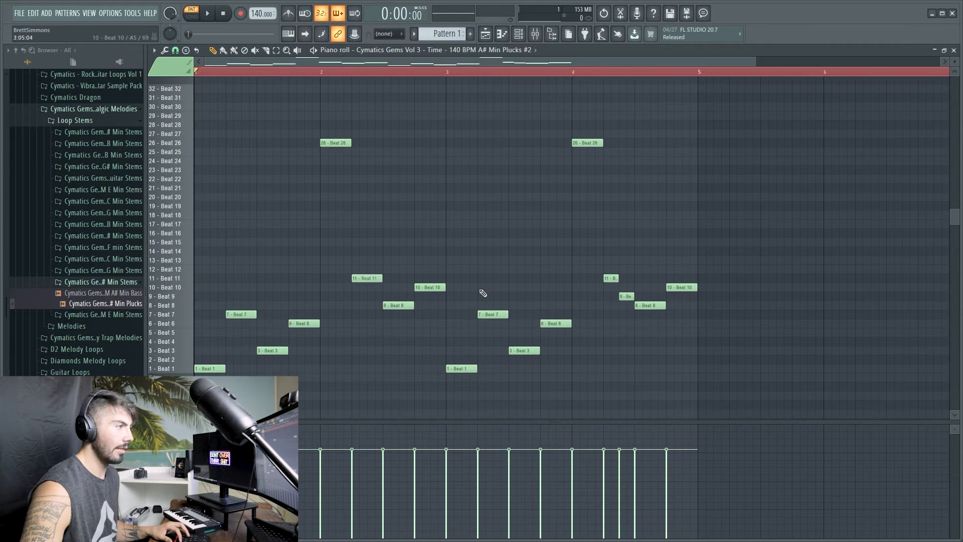
key("space")
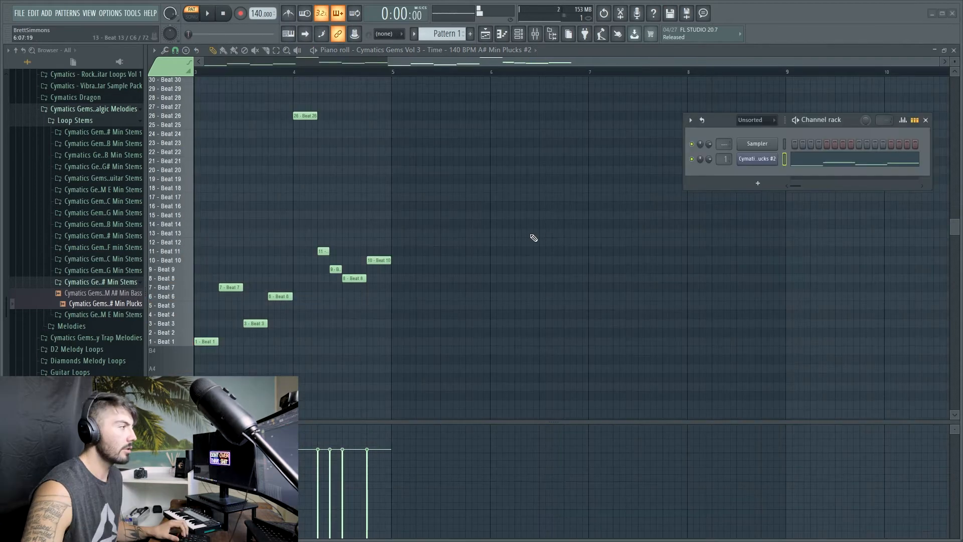
- Select all notes of the four-bar phrase and copy them into the bars that follow
key("ctrl+a")
left_click_drag(208, 339, 587, 342)
scroll(556, 391, "down", 3)
left_click_drag(459, 258, 453, 258)
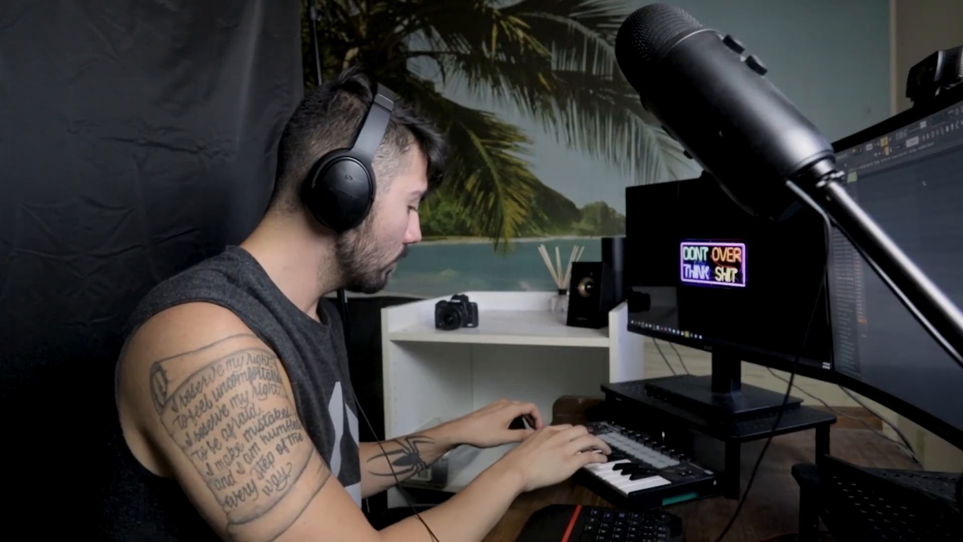
- Move the phrase's third note to Beat 3, and duplicate the four-note phrase into bar 2 with Beat 5 as its third note
left_click(296, 304)
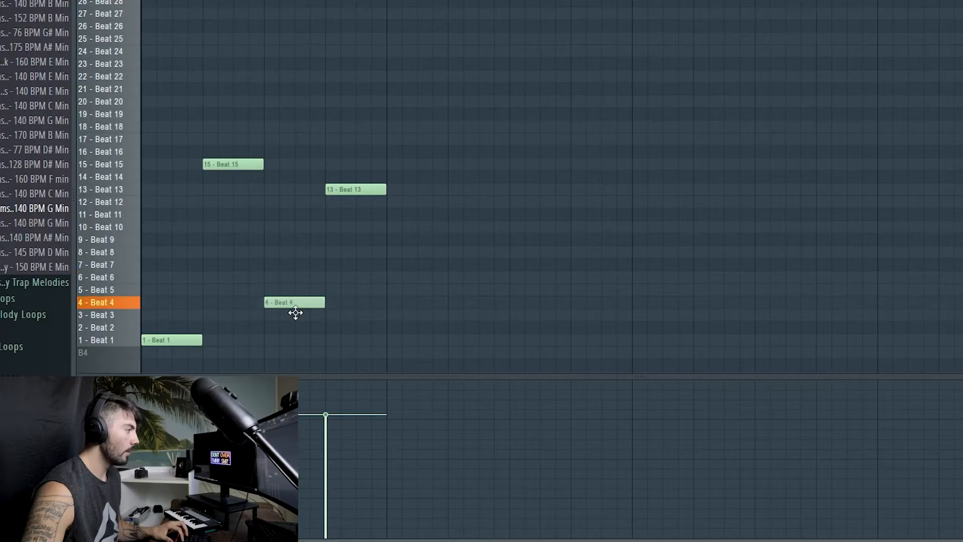
scroll(300, 338, "down", 1)
left_click_drag(119, 106, 125, 344)
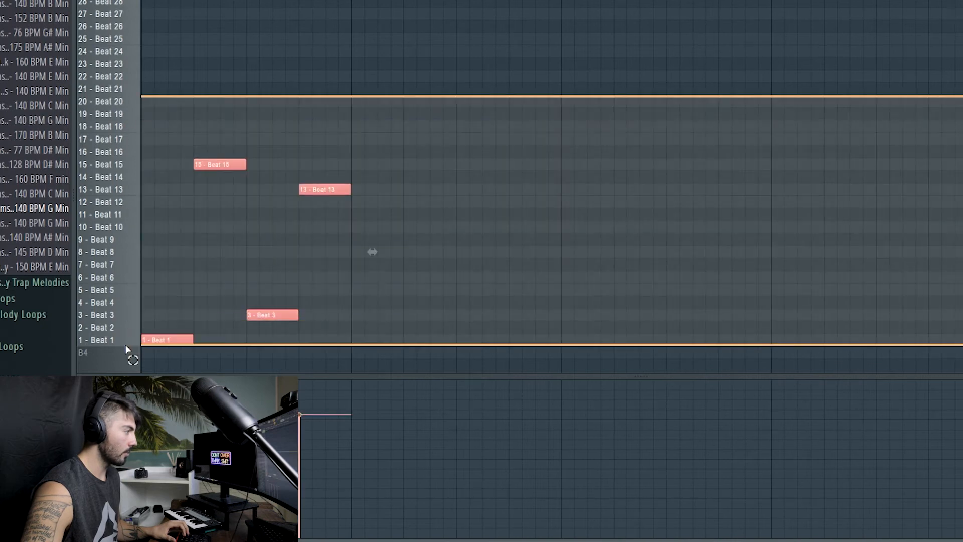
key("ctrl+b")
key("space")
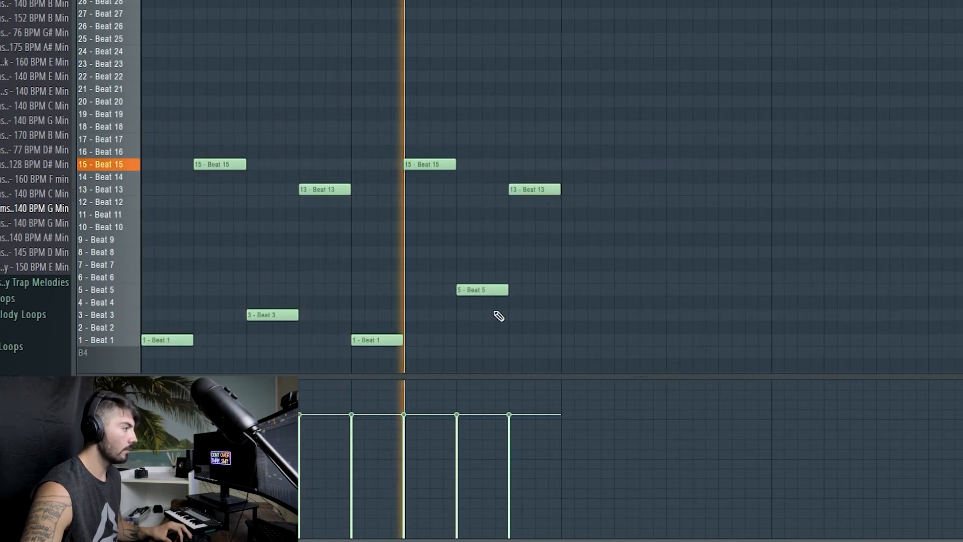
- Move bar 2's third note to Beat 6, audition the phrase, and lower the last note of bar 4 to Beat 7
key("space")
left_click(485, 290)
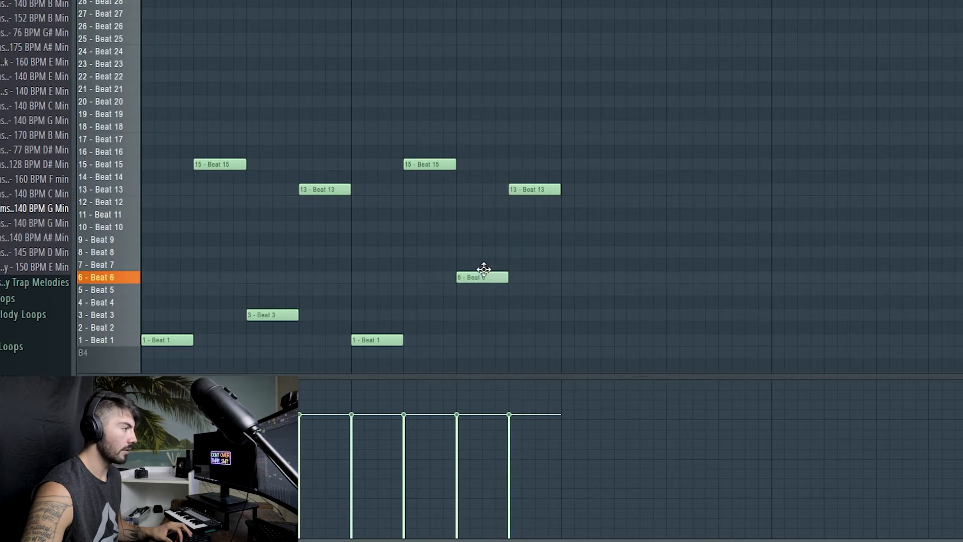
left_click_drag(484, 270, 484, 271)
key("space")
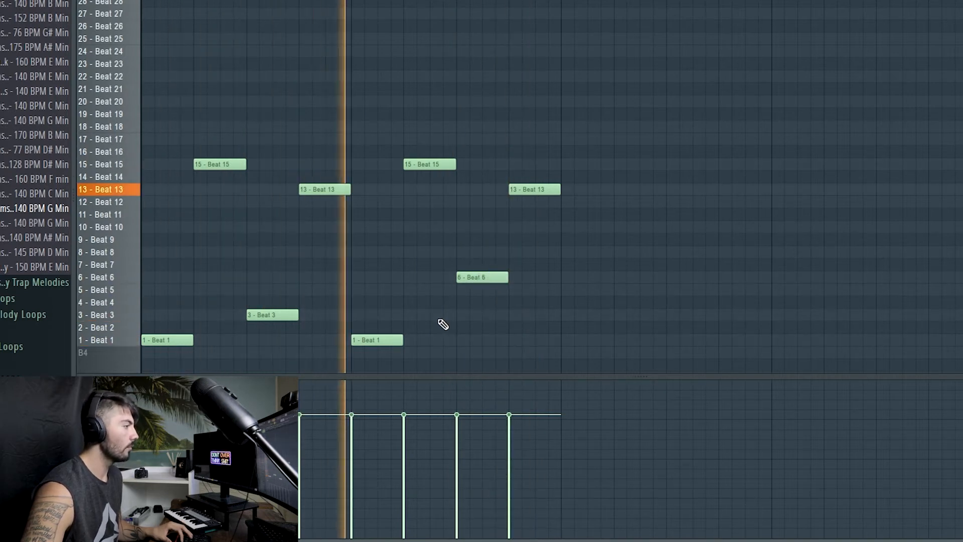
key("space")
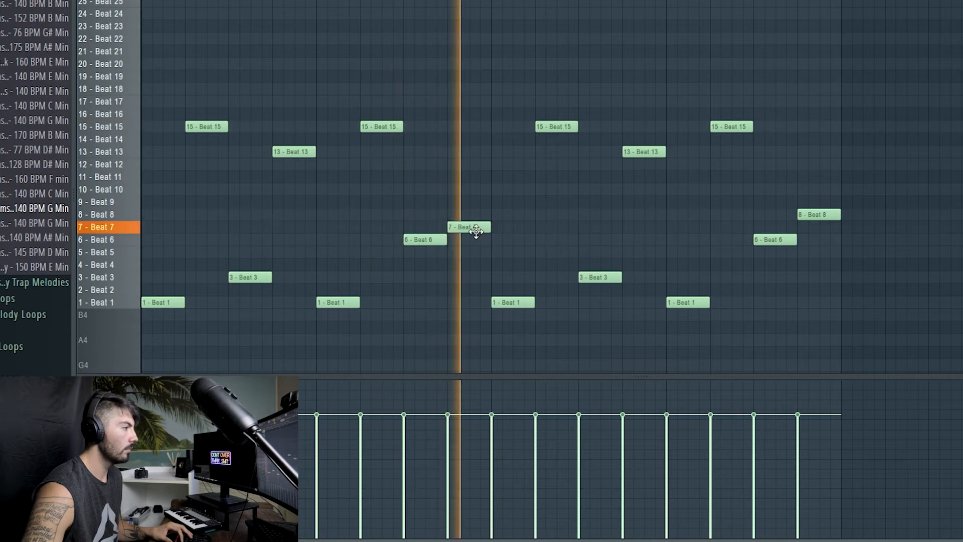
left_click_drag(808, 215, 809, 227)
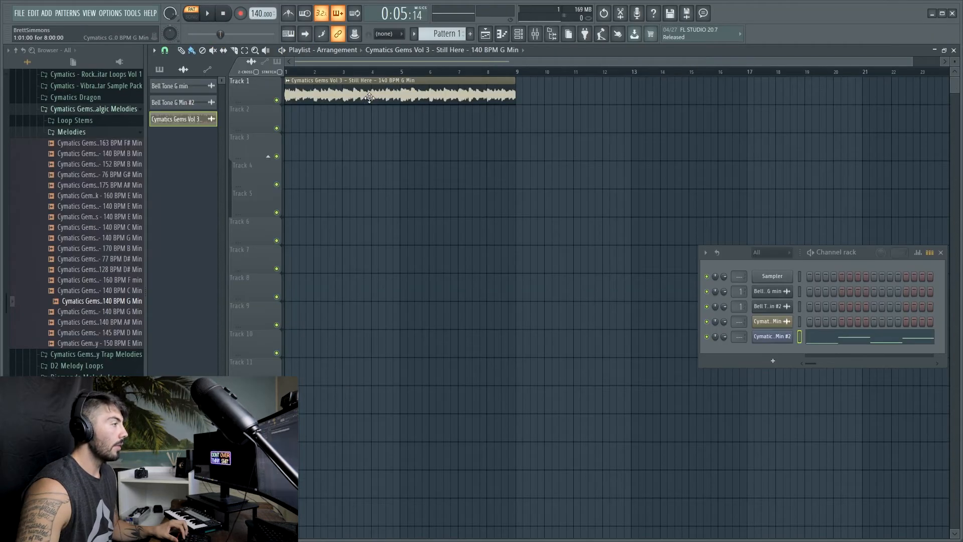
- Clear the source loop clip from the playlist, and place Pattern 1 at bar 1 of Track 3 and consolidate it to audio
left_click(293, 117)
right_click(309, 116)
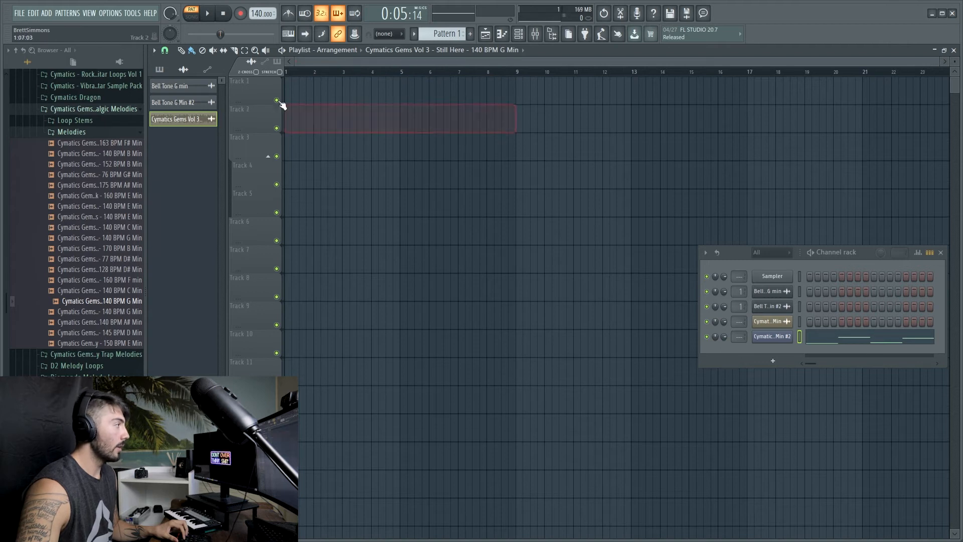
left_click(294, 146)
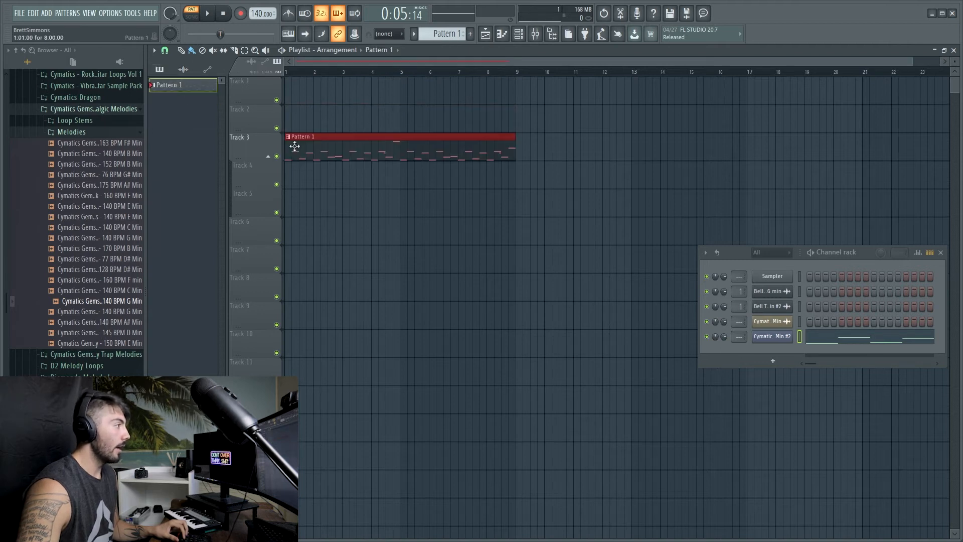
key("ctrl+alt+c")
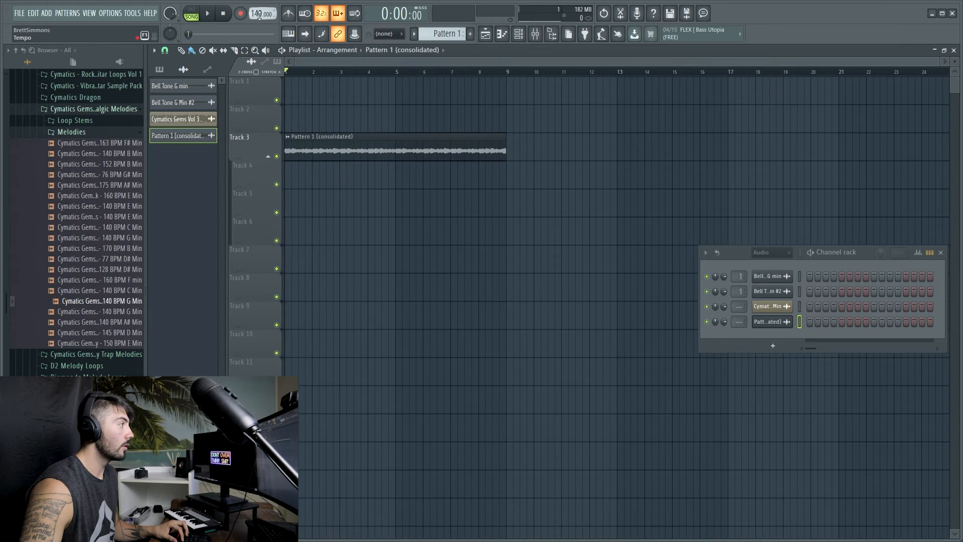
- Play the consolidated clip at a project tempo of 110 BPM, and change the tempo to 120 BPM
right_click(260, 16)
left_click(368, 65)
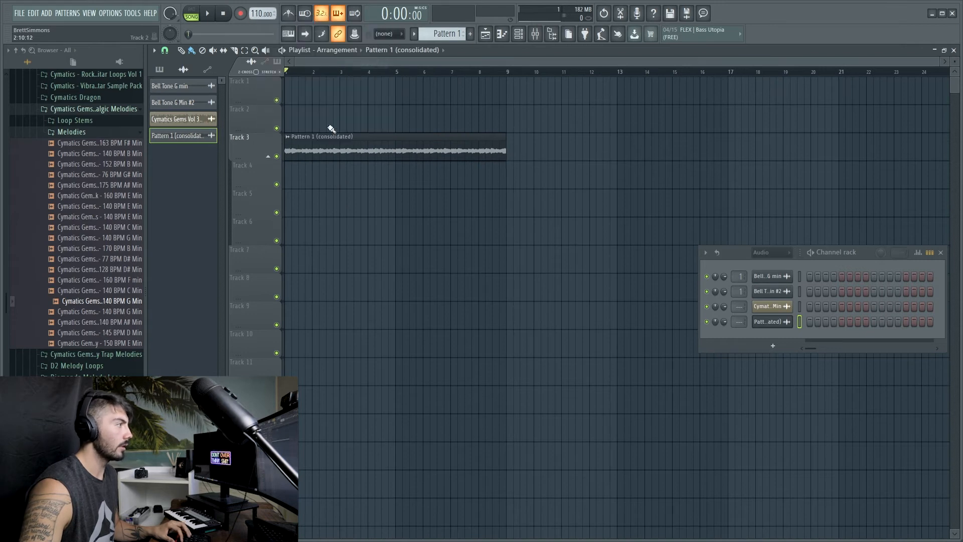
key("space")
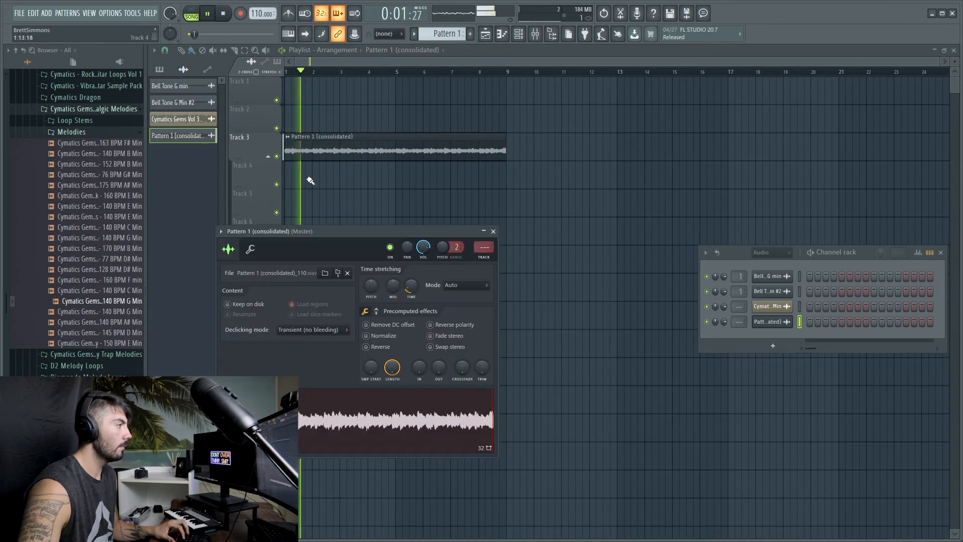
scroll(311, 179, "up", 2)
left_click_drag(335, 62, 321, 62)
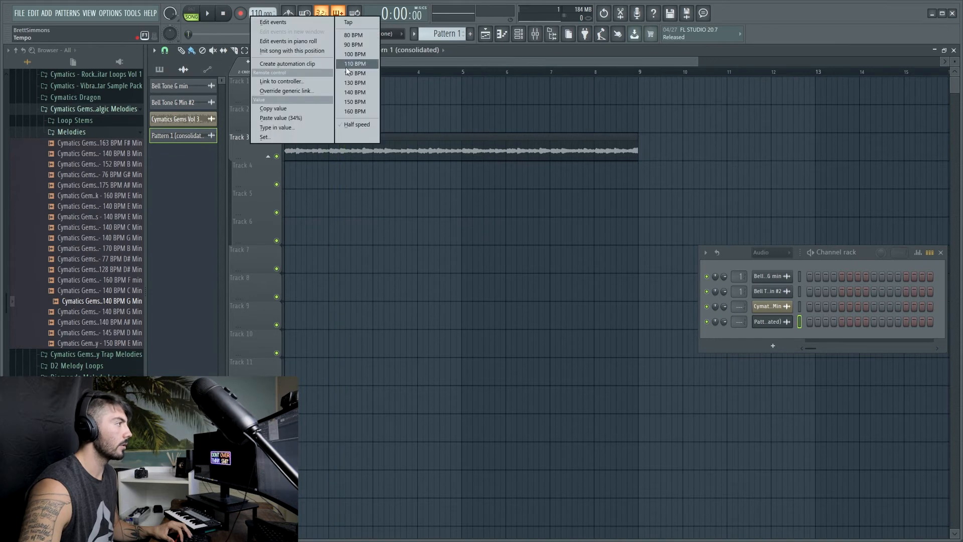
left_click(369, 73)
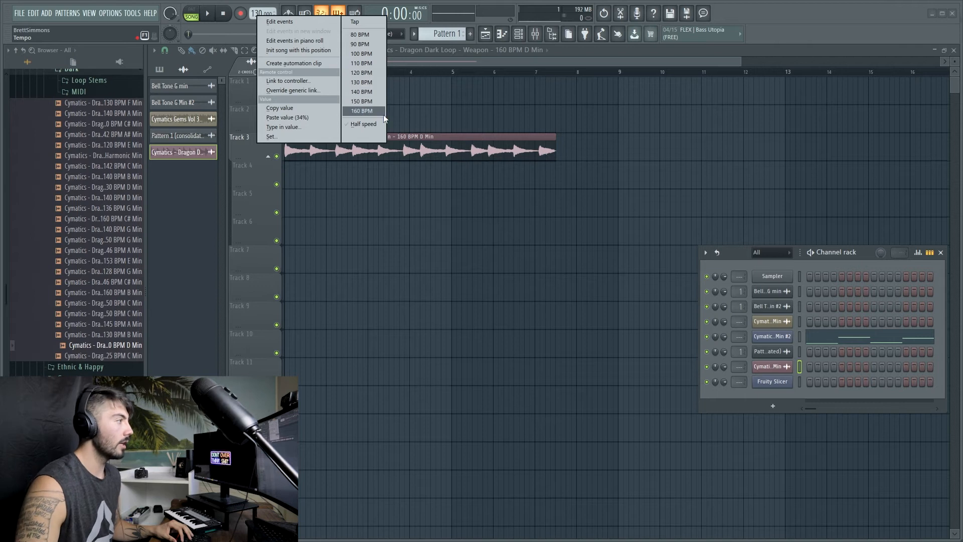
- Set the tempo to 160 BPM and audition the Fruity Slicer slices of the Dragon Dark Loop - Weapon
left_click(377, 113)
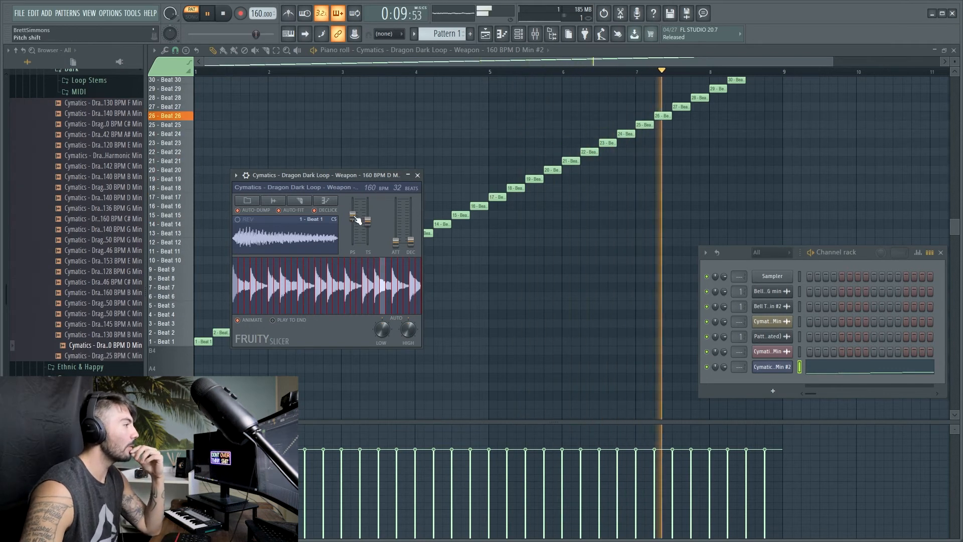
key("space")
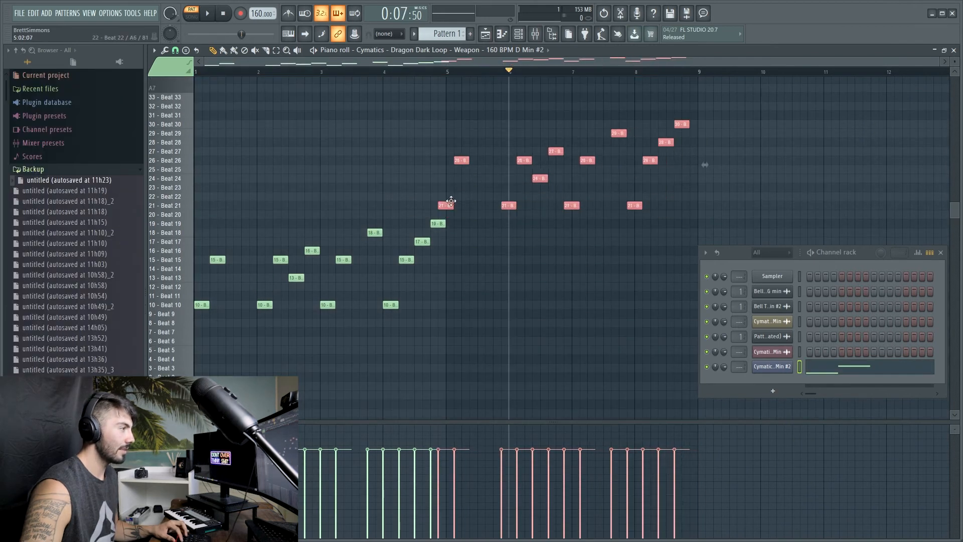
- Shift the selected copy of the four-bar phrase in bars 5 to 8 up five slices to start on Beat 26
left_click_drag(451, 202, 453, 167)
scroll(456, 120, "up", 1)
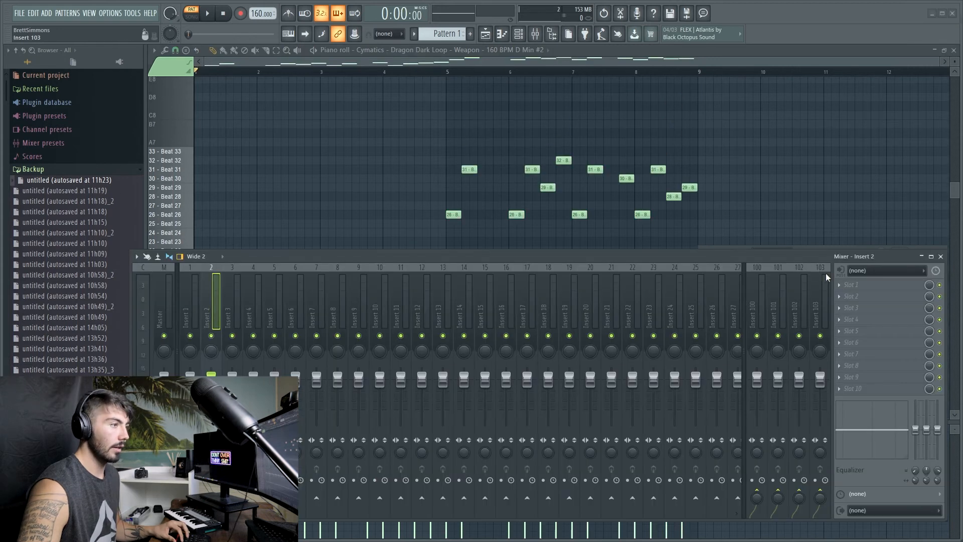
- Try Fruity Convolver on mixer Insert 2, load Fruity Delay 2 in its first effect slot, and play the melody
left_click(841, 286)
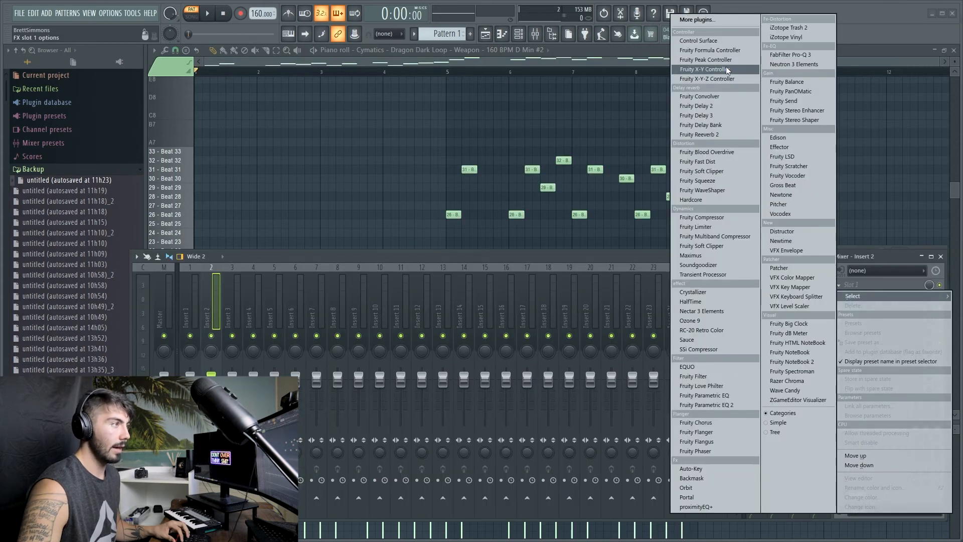
left_click(723, 96)
left_click(844, 286)
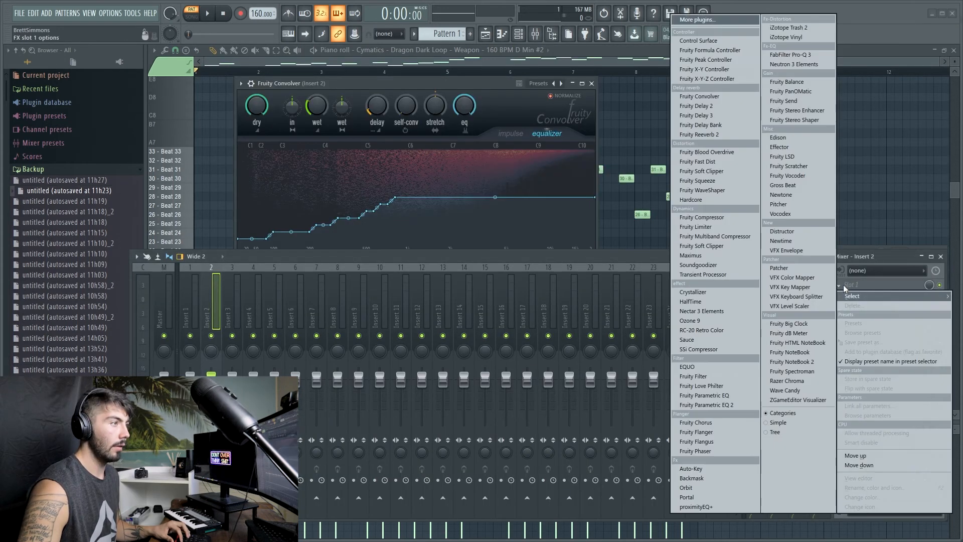
left_click(721, 107)
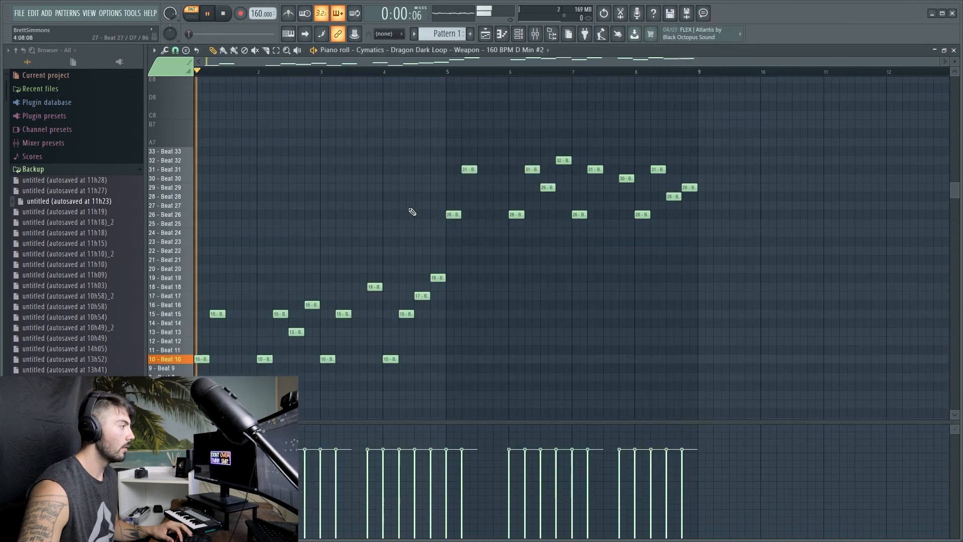
scroll(364, 215, "up", 1)
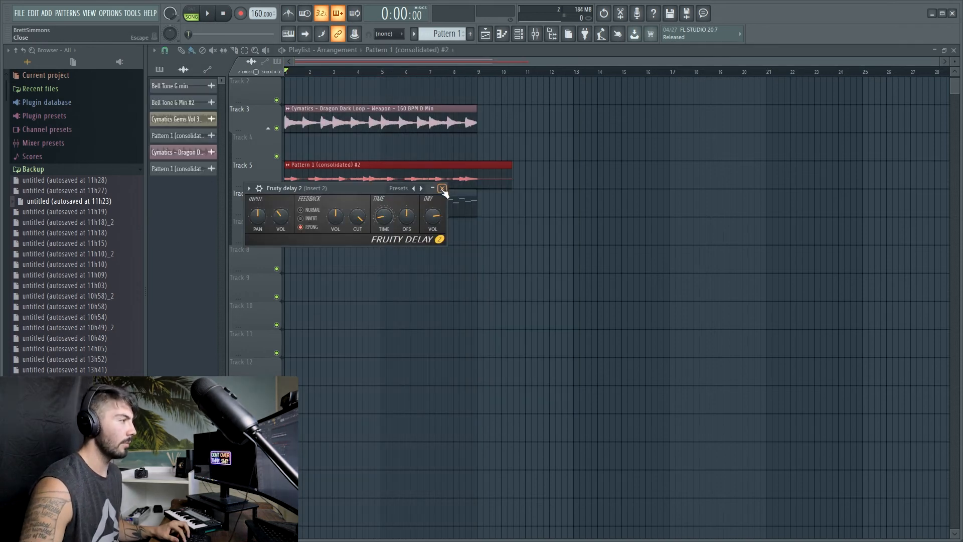
- Cut the consolidated clip's tail after bar 8 on Track 5 and delete the Pattern 1 clip from Track 6
left_click(442, 189)
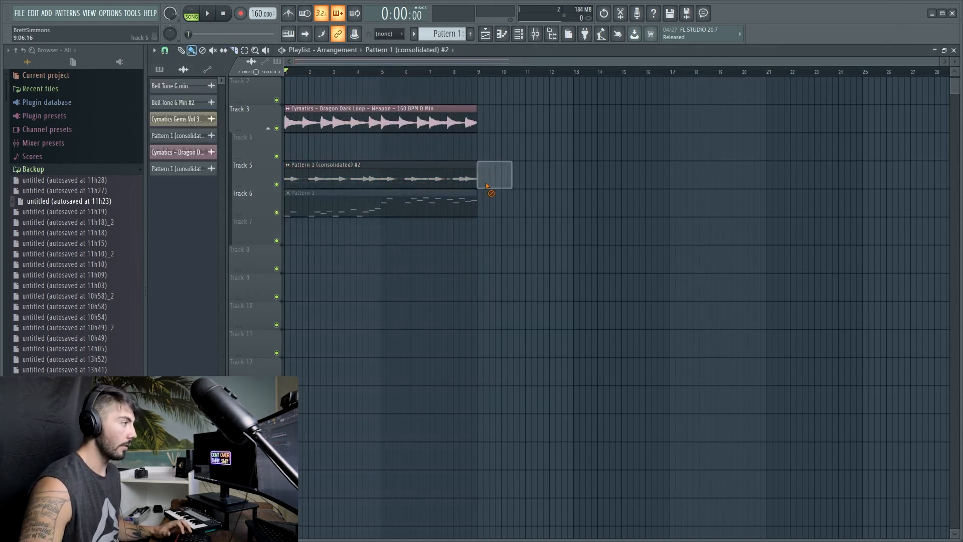
right_click(421, 213)
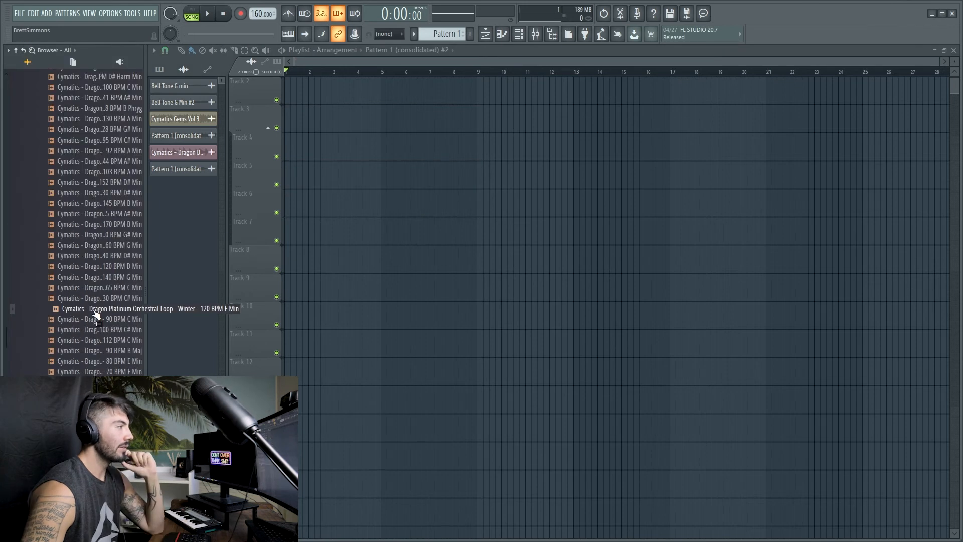
- Add the Dragon Platinum Orchestral Loop - Winter - 120 BPM F Min to Track 5, and play its Fruity Slicer slices
left_click_drag(94, 312, 291, 173)
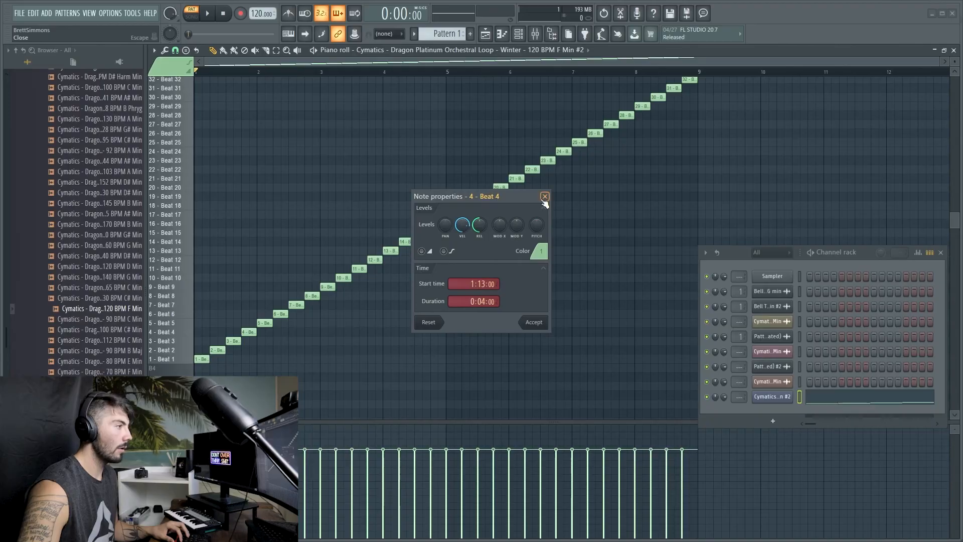
left_click(545, 197)
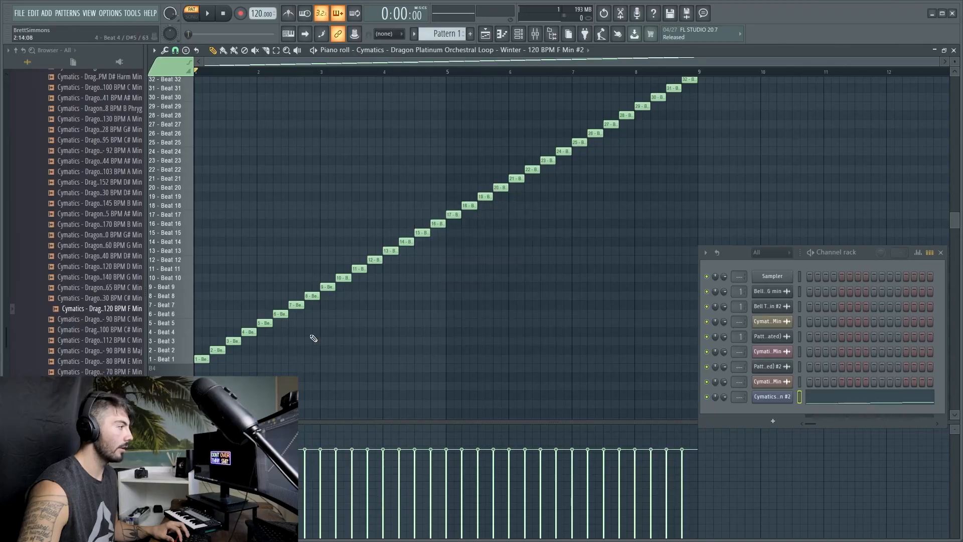
key("space")
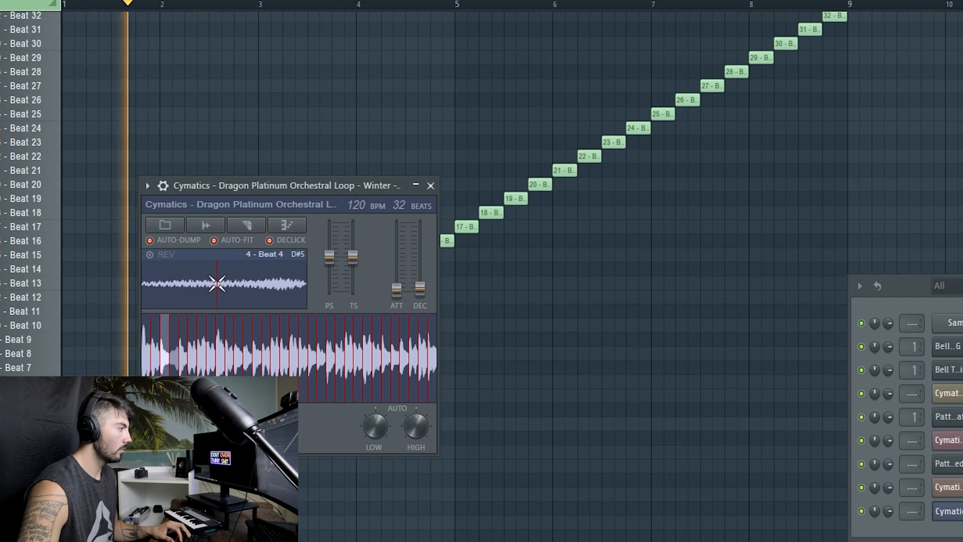
left_click(431, 185)
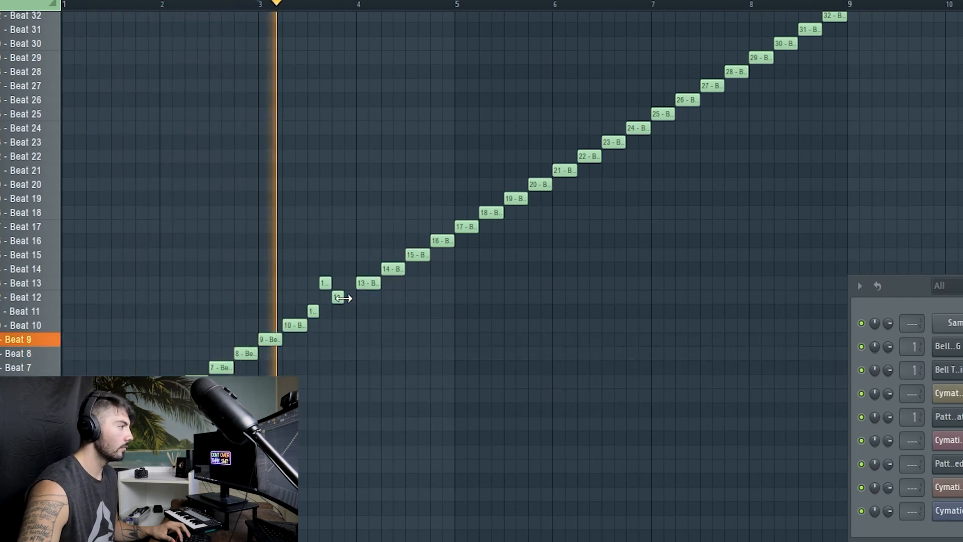
- Lengthen the Beat 12 note at the end of bar 3 until it meets the full Beat 13 note, and replay the melody
left_click_drag(345, 298, 357, 298)
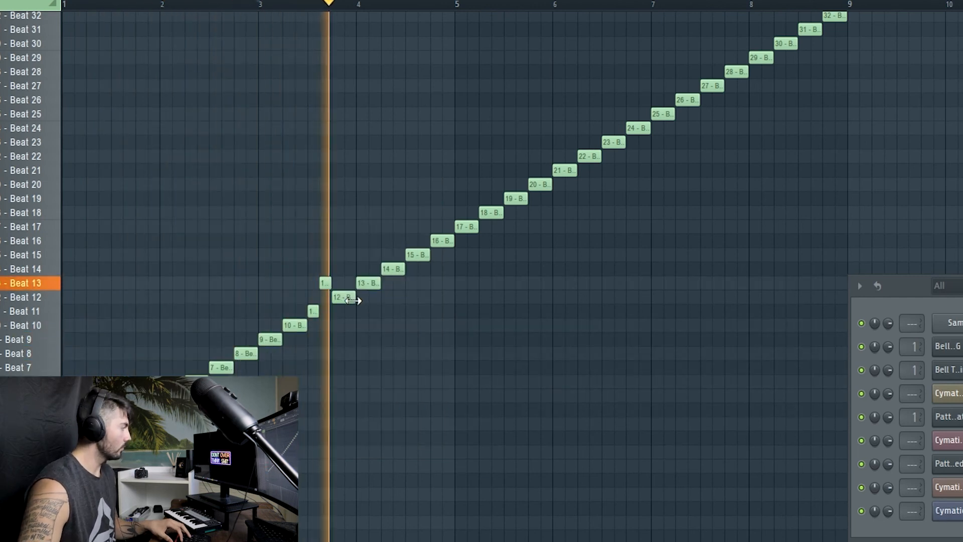
key("space")
left_click(950, 511)
left_click(431, 186)
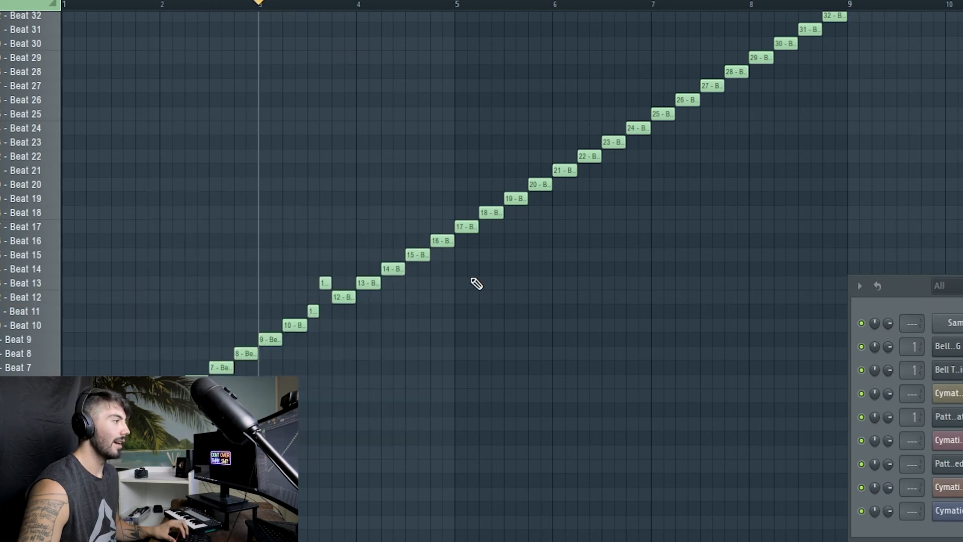
scroll(475, 284, "up", 1)
key("space")
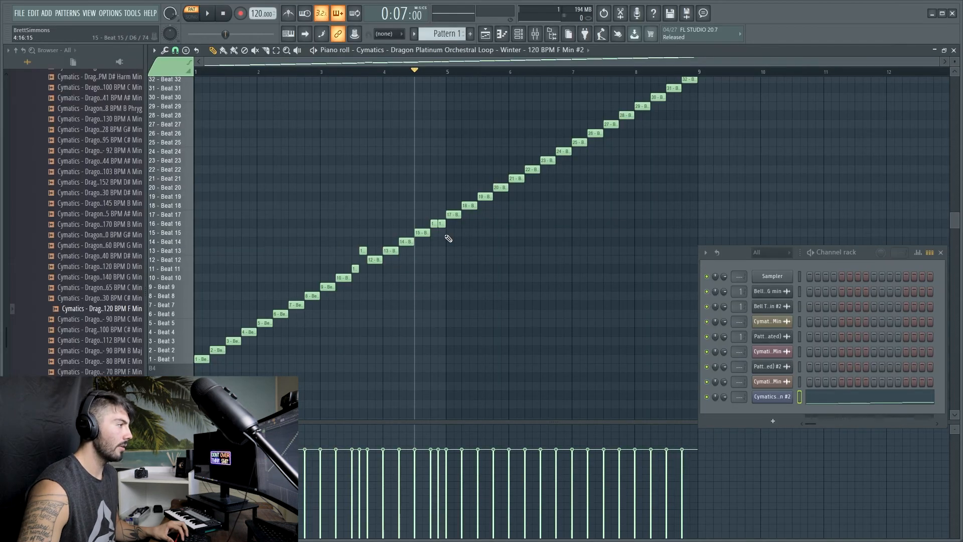
- Halve Beat 27 and insert a short Beat 29 after it in bar 7, and split Beat 32 into two notes
scroll(448, 238, "up", 1)
left_click_drag(633, 149, 690, 106)
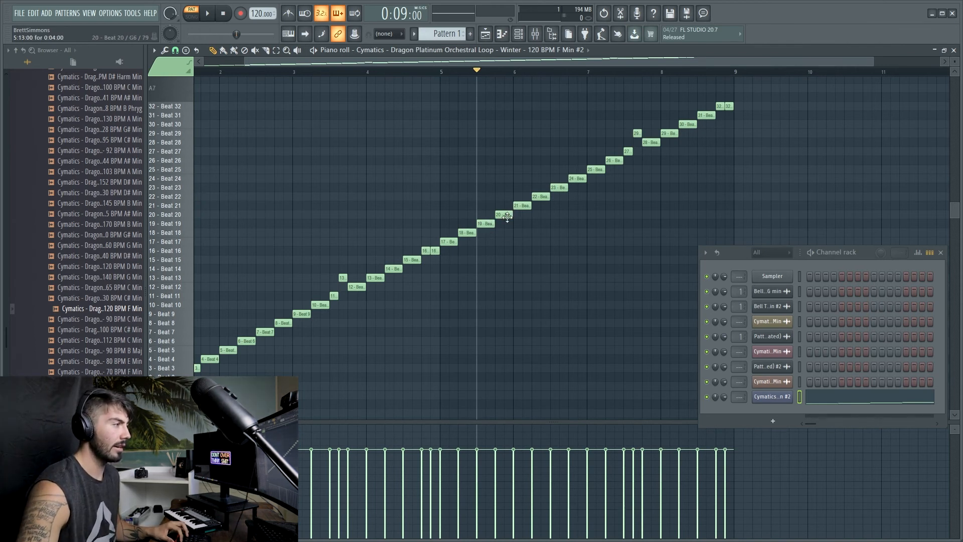
- Move the Beat 20 note ending bar 5 to Beat 4 and the Beat 28 note ending bar 7 to Beat 12, and play the melody
key("space")
key("space")
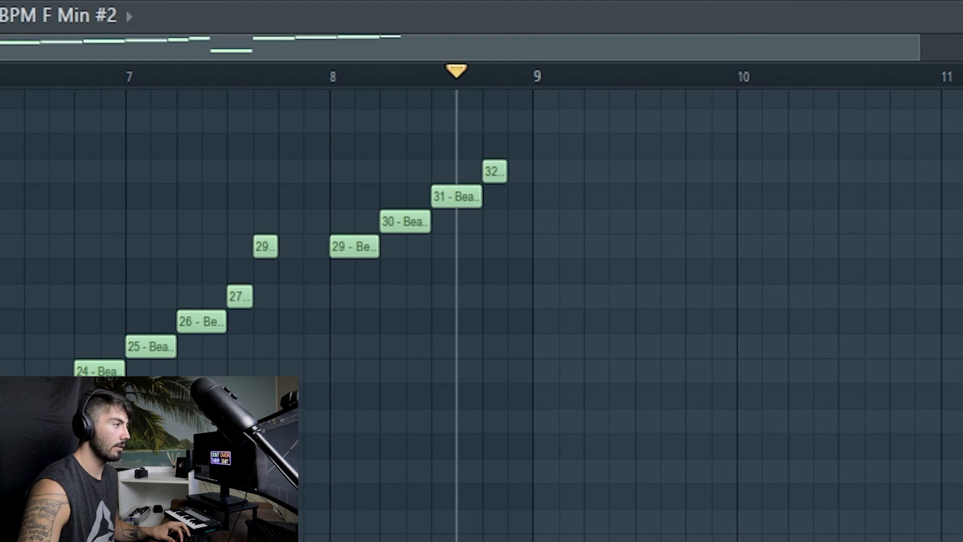
left_click(218, 15)
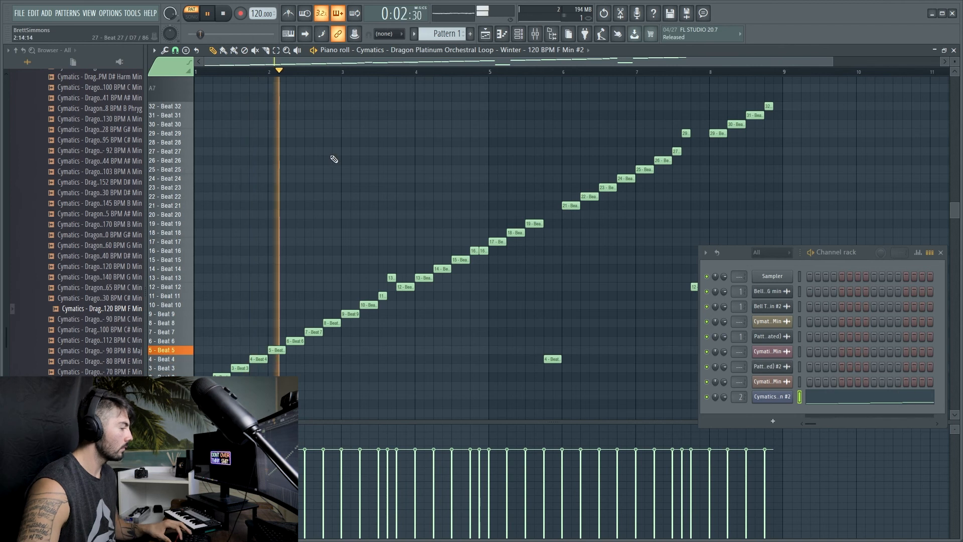
scroll(426, 190, "down", 1)
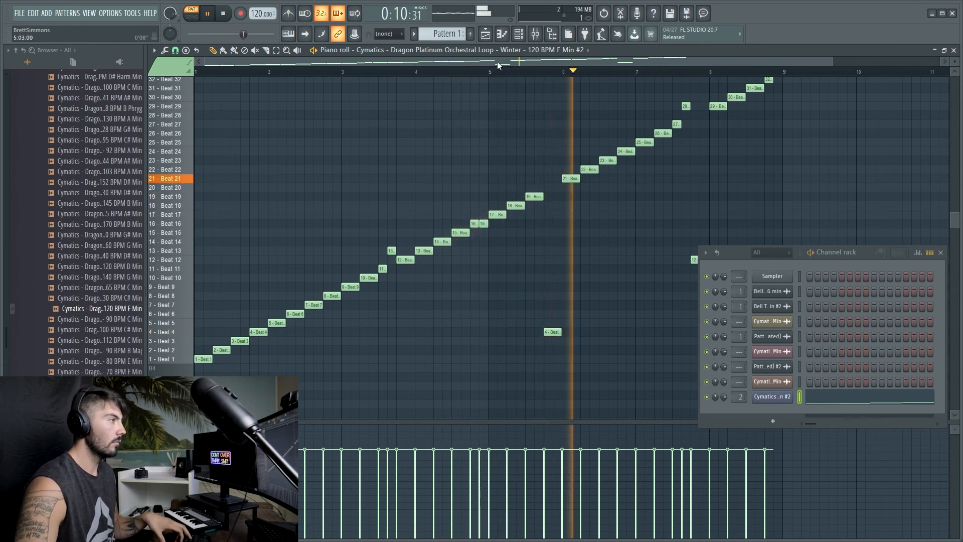
left_click_drag(522, 62, 615, 68)
scroll(633, 187, "up", 3)
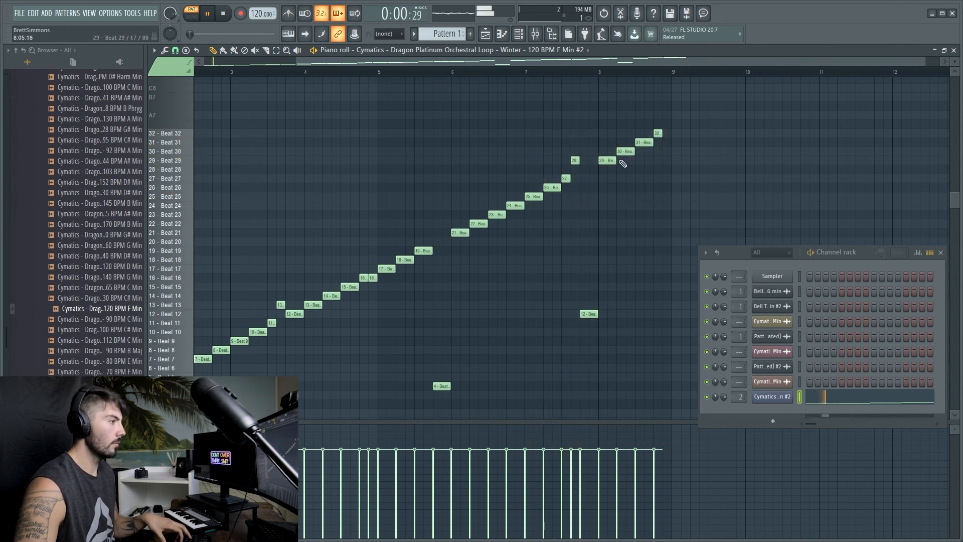
scroll(508, 319, "down", 2)
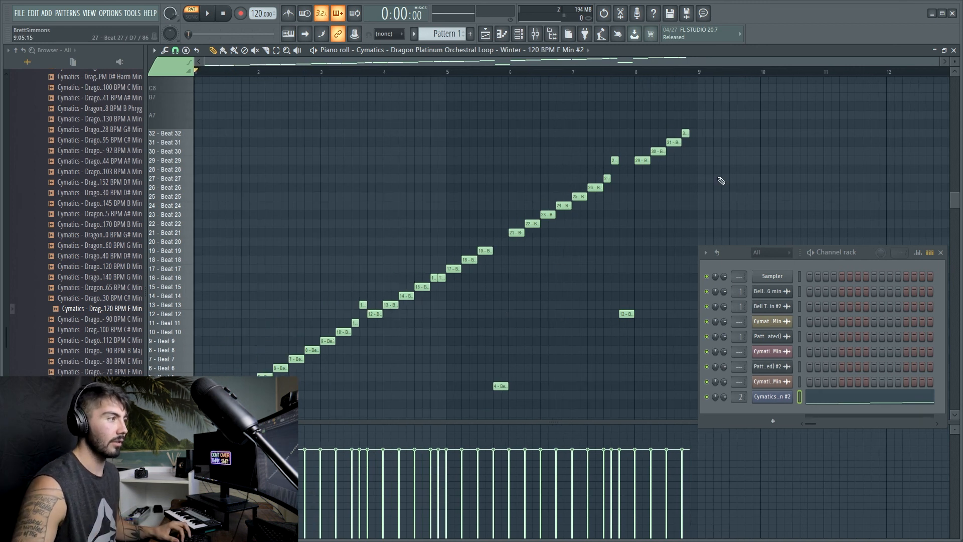
- Show the playlist and place Pattern 1 at bar 1 of Track 3, above the original Winter loop
left_click(497, 35)
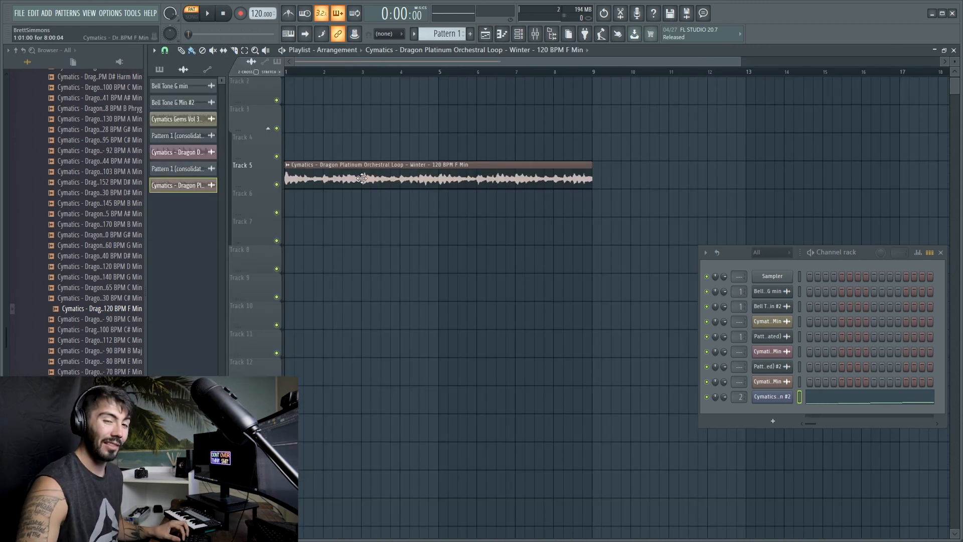
left_click(171, 71)
left_click(297, 118)
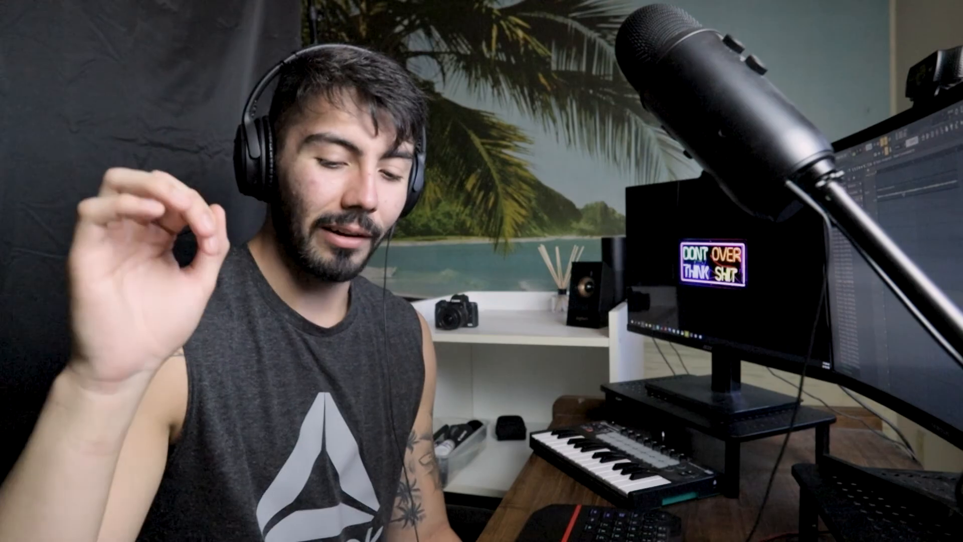